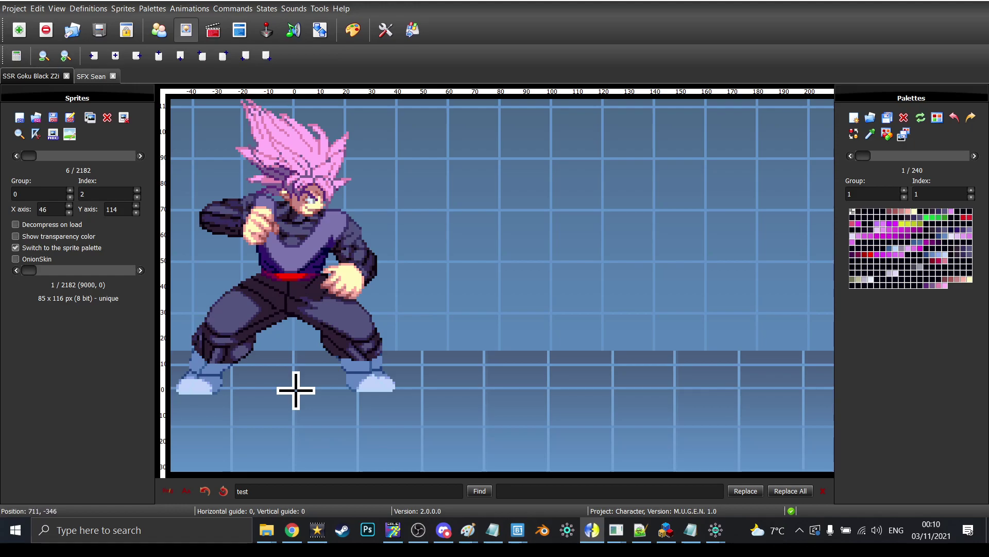
# Step: Browse the character's existing group 1 palettes on the standing sprite, ending on palette 91
pyautogui.scroll(-2, 661, 221)
pyautogui.scroll(2, 661, 222)
pyautogui.moveTo(662, 234); pyautogui.dragTo(689, 268)
pyautogui.moveTo(322, 425); pyautogui.dragTo(321, 429)
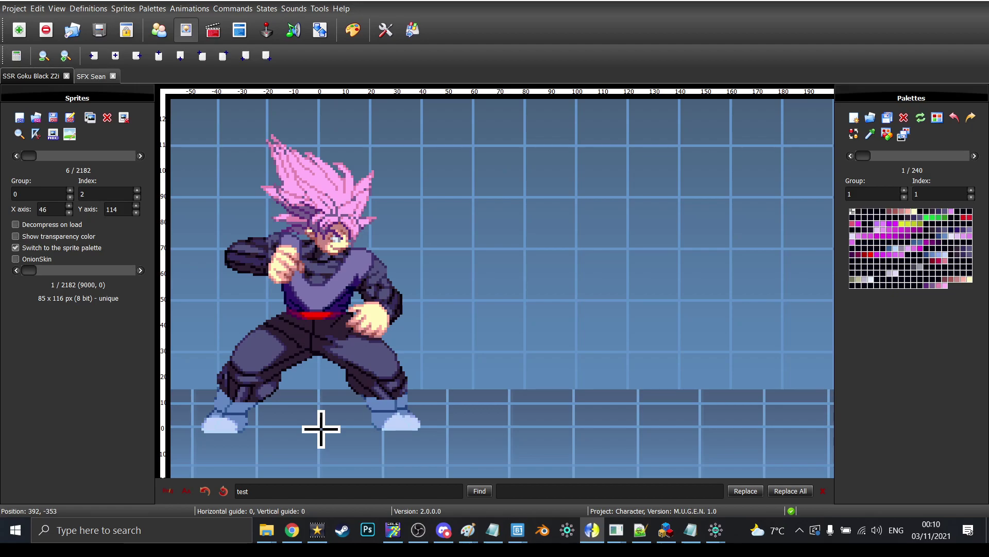
pyautogui.moveTo(863, 155)
pyautogui.mouseDown()
pyautogui.moveTo(874, 156)
pyautogui.moveTo(865, 156)
pyautogui.mouseUp()
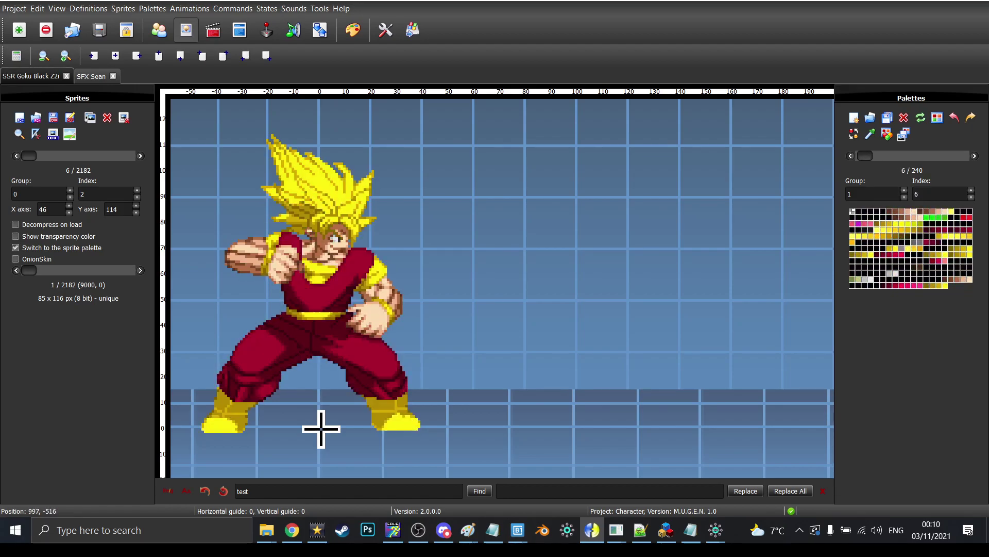
pyautogui.press('Down')
pyautogui.press('Down')
pyautogui.press('Down')
pyautogui.press('Down')
pyautogui.press('Down')
pyautogui.press('Down')
pyautogui.press('Down')
pyautogui.press('Down')
pyautogui.press('Down')
pyautogui.press('Down')
pyautogui.press('Down')
pyautogui.press('Down')
pyautogui.press('Down')
pyautogui.press('Down')
pyautogui.press('Down')
pyautogui.press('Down')
pyautogui.press('Down')
pyautogui.press('Down')
pyautogui.press('Down')
pyautogui.press('Down')
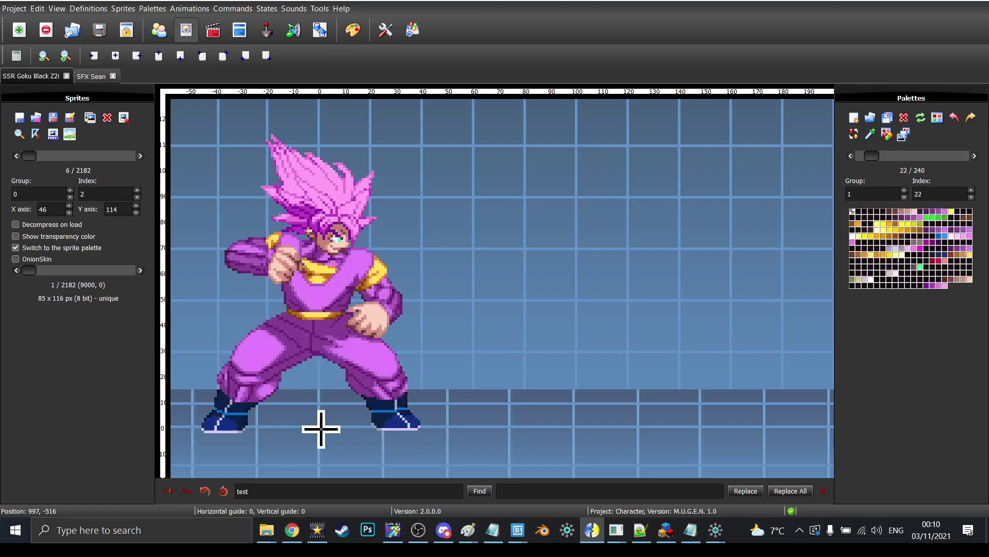
pyautogui.press('Down')
pyautogui.press('Down')
pyautogui.press('Down')
pyautogui.press('Down')
pyautogui.press('Down')
pyautogui.press('Down')
pyautogui.press('Down')
pyautogui.press('Down')
pyautogui.press('Down')
pyautogui.press('Down')
pyautogui.press('Down')
pyautogui.press('Down')
pyautogui.press('Down')
pyautogui.press('Down')
pyautogui.press('Down')
pyautogui.press('Down')
pyautogui.press('Down')
pyautogui.press('Down')
pyautogui.press('Down')
pyautogui.press('Down')
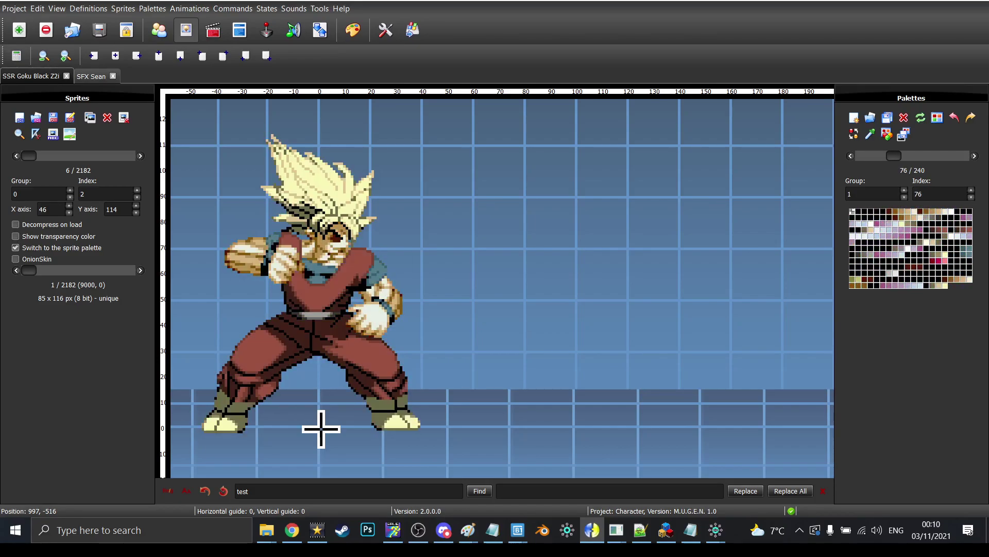
pyautogui.press('Down')
pyautogui.press('Down')
pyautogui.press('Down')
pyautogui.press('Down')
pyautogui.press('Down')
pyautogui.press('Down')
pyautogui.press('Down')
pyautogui.press('Down')
pyautogui.press('Down')
pyautogui.press('Down')
pyautogui.press('Down')
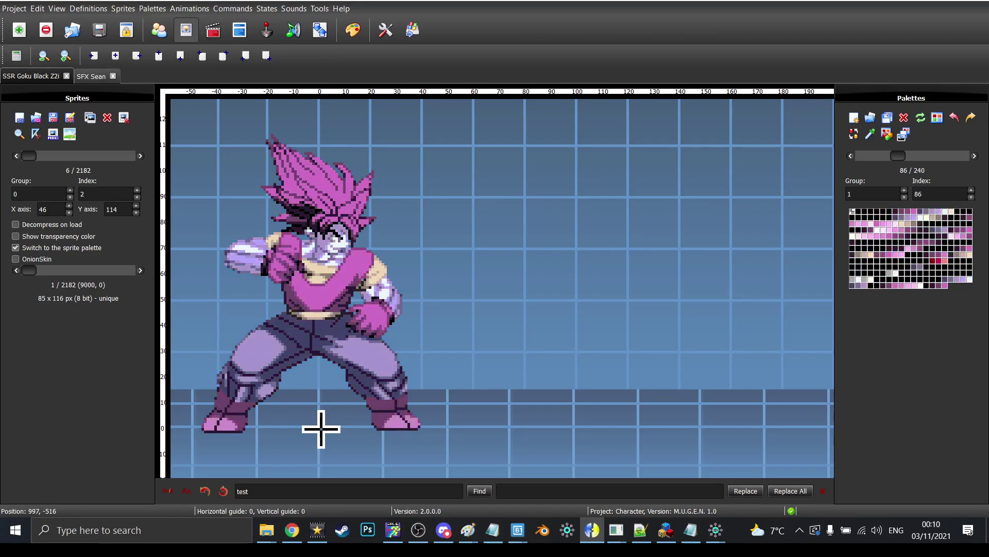
pyautogui.press('Down')
pyautogui.press('Down')
pyautogui.press('Down')
pyautogui.press('Down')
pyautogui.press('Down')
pyautogui.press('Down')
pyautogui.press('Down')
pyautogui.press('Up')
pyautogui.press('Up')
pyautogui.press('Up')
pyautogui.press('Up')
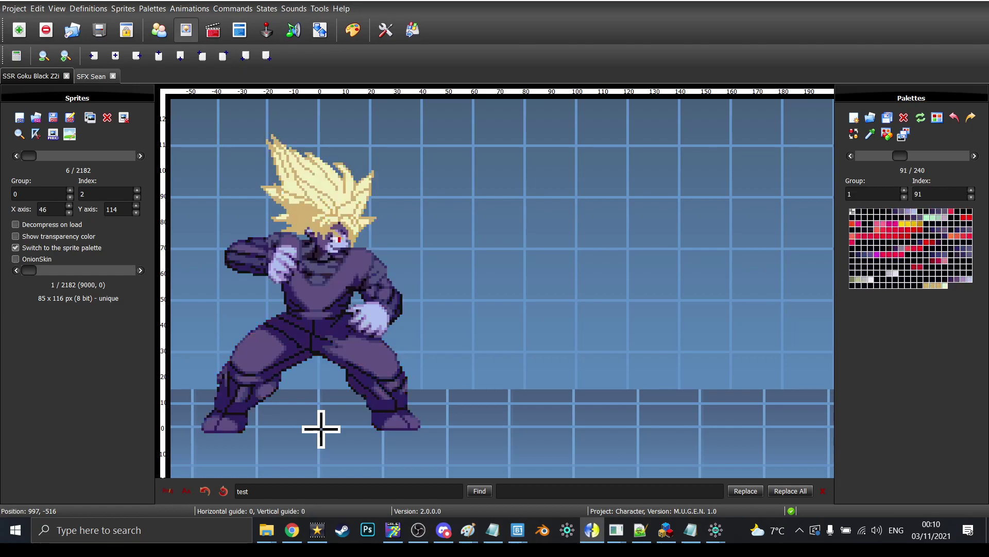
# Step: Start adding palettes from files and open the Goku_Black folder inside Palettes
pyautogui.click(854, 118)
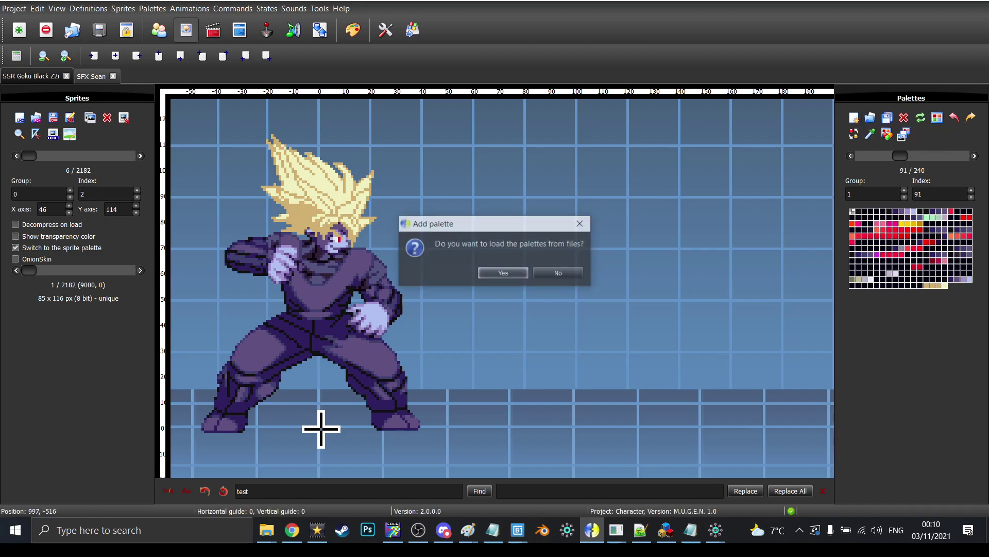
pyautogui.press('Return')
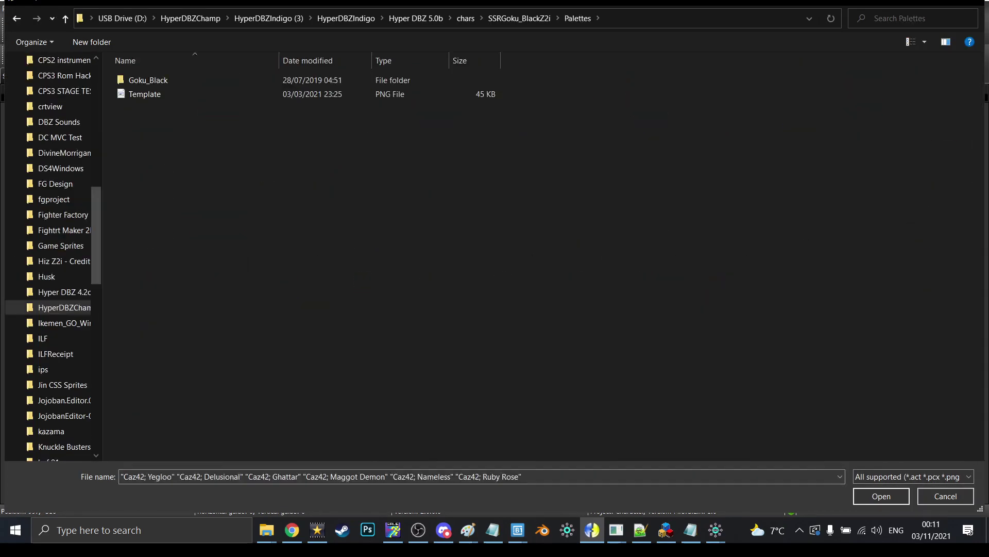
pyautogui.doubleClick(217, 80)
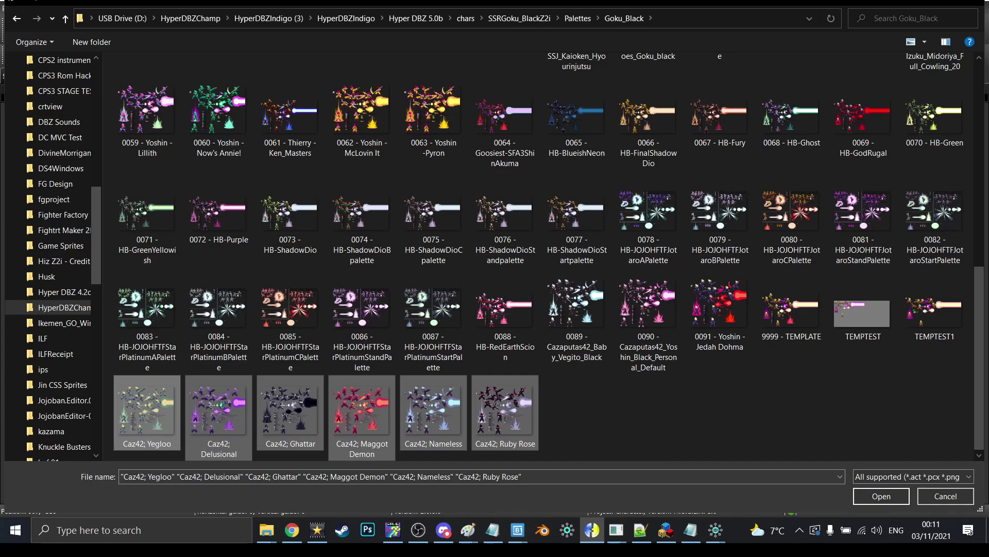
# Step: Rename the "Caz42; Yegloo" palette file as "0092 - Caz42; Yegloo" and select the Delusional palette file
pyautogui.click(145, 405)
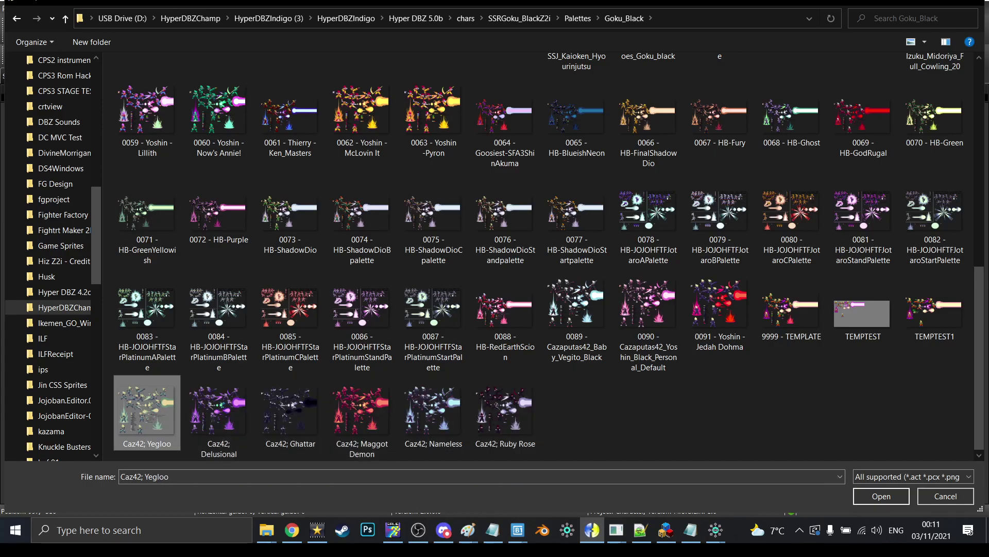
pyautogui.press('F2')
pyautogui.press('Home')
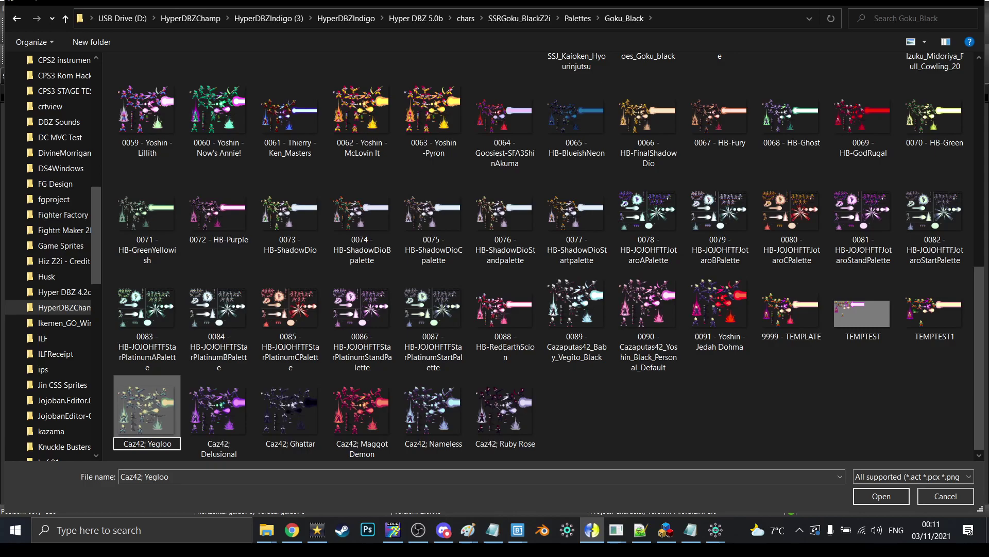
pyautogui.write('0092 -')
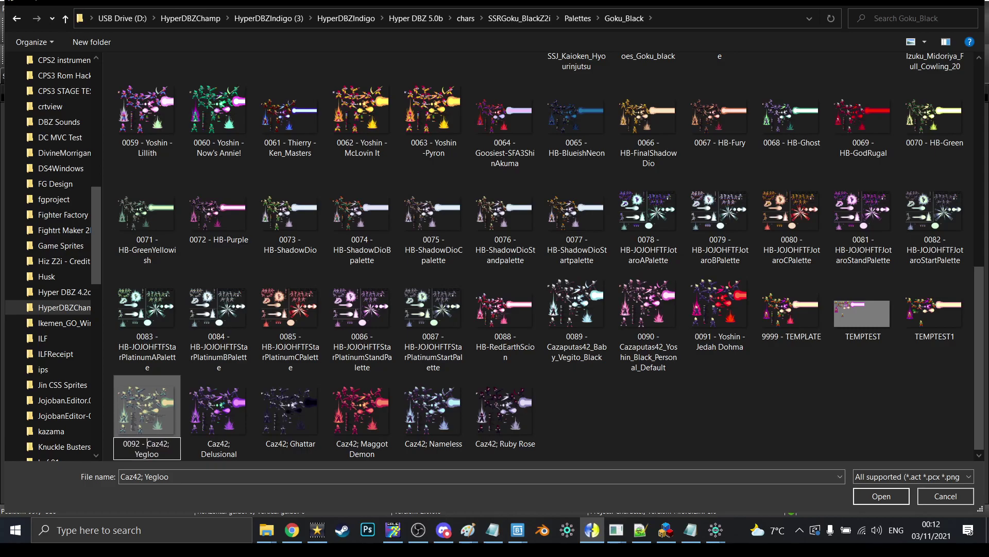
pyautogui.hotkey('shift', 'Home')
pyautogui.press('Return')
pyautogui.press('Right')
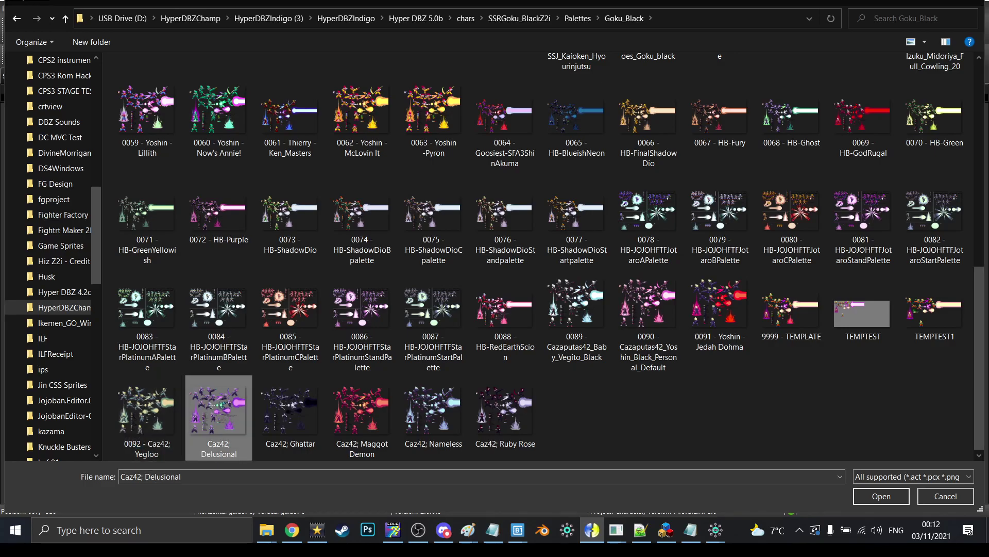
# Step: Add palette files 0093 to 0097 to group 1 with index 92 as the starting index, and return to the first palette
pyautogui.press('Return')
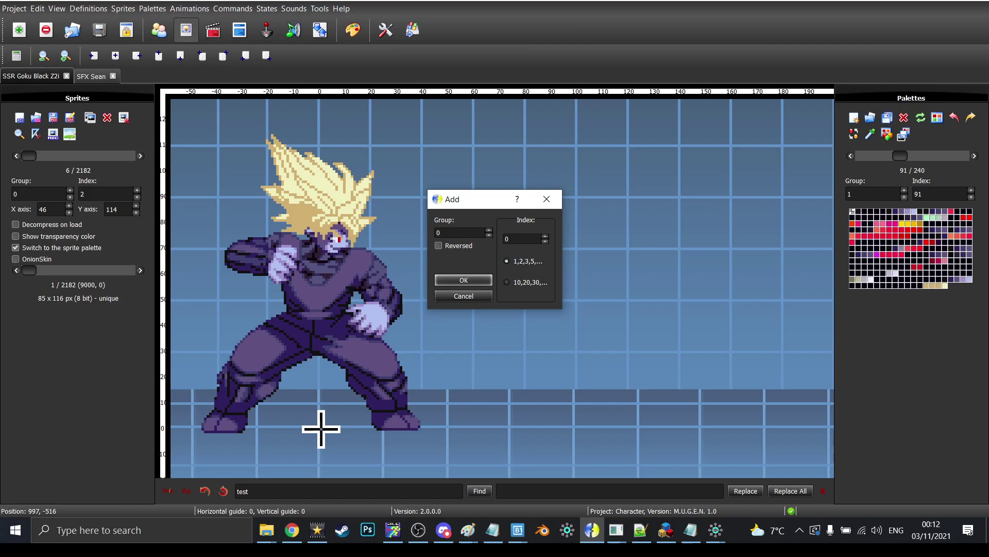
pyautogui.click(547, 198)
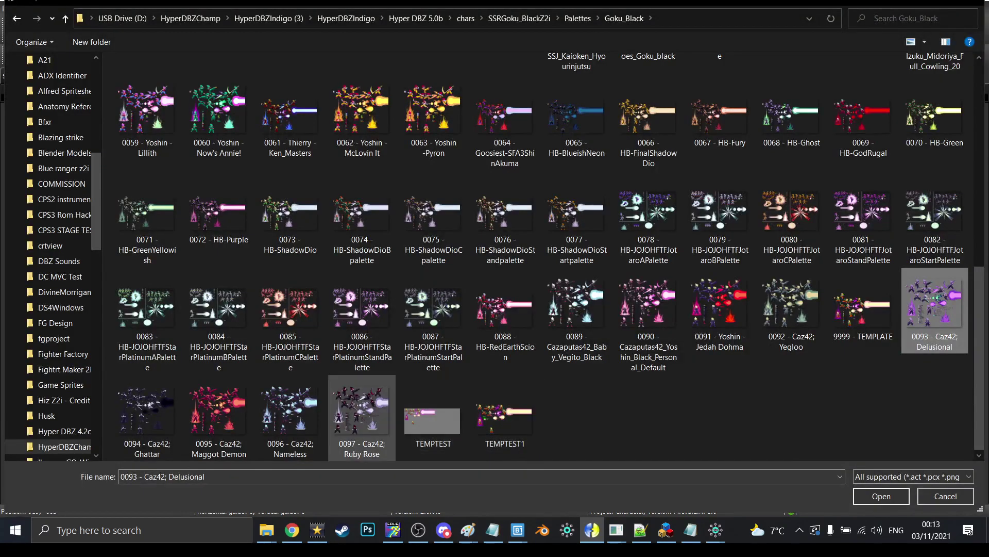
pyautogui.keyDown('shift'); pyautogui.click(361, 418); pyautogui.keyUp('shift')
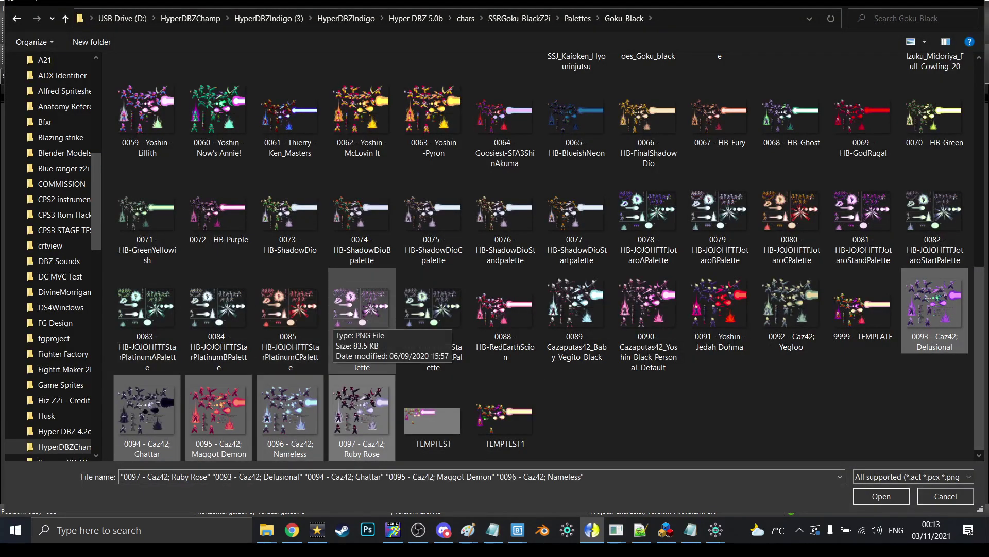
pyautogui.press('Return')
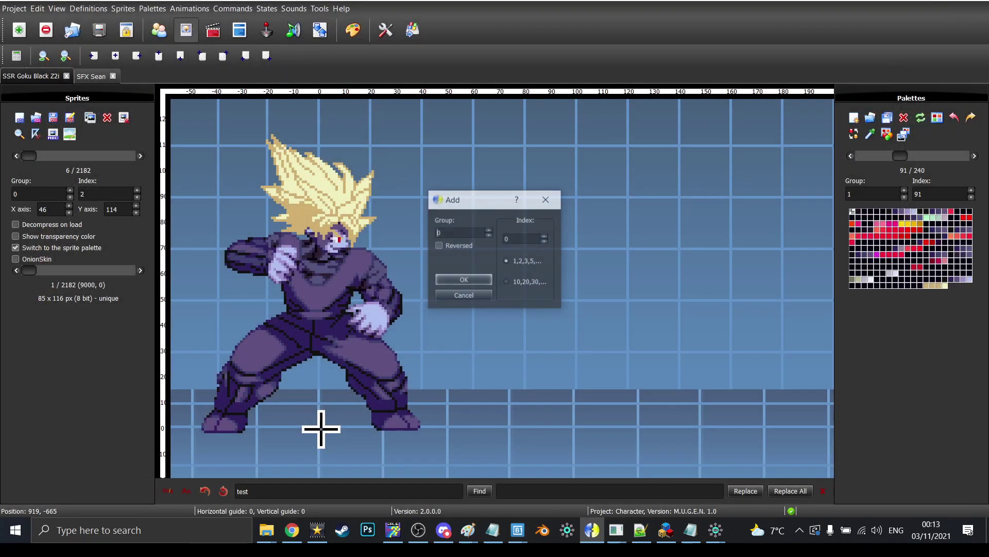
pyautogui.write('1')
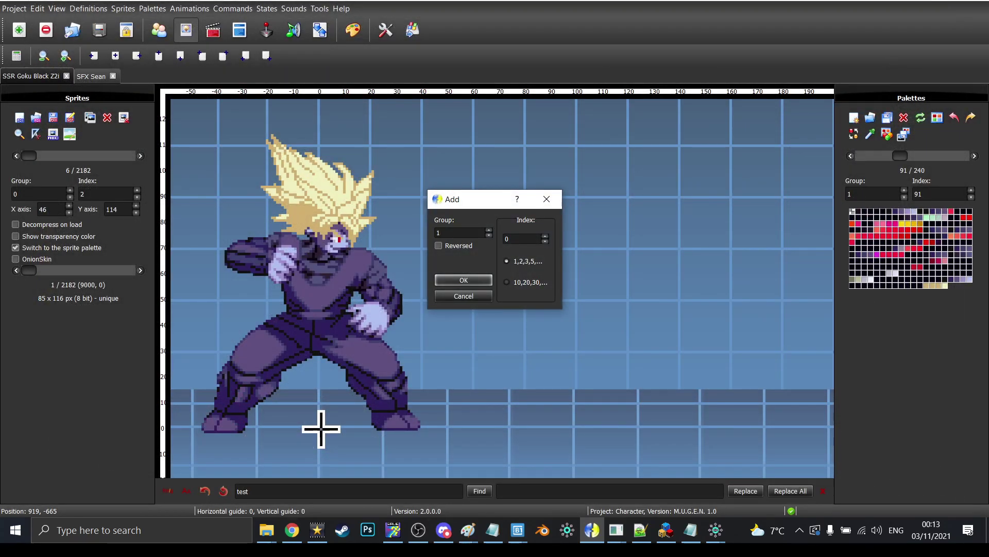
pyautogui.press('Tab')
pyautogui.write('92')
pyautogui.press('Return')
pyautogui.moveTo(902, 155); pyautogui.dragTo(862, 156)
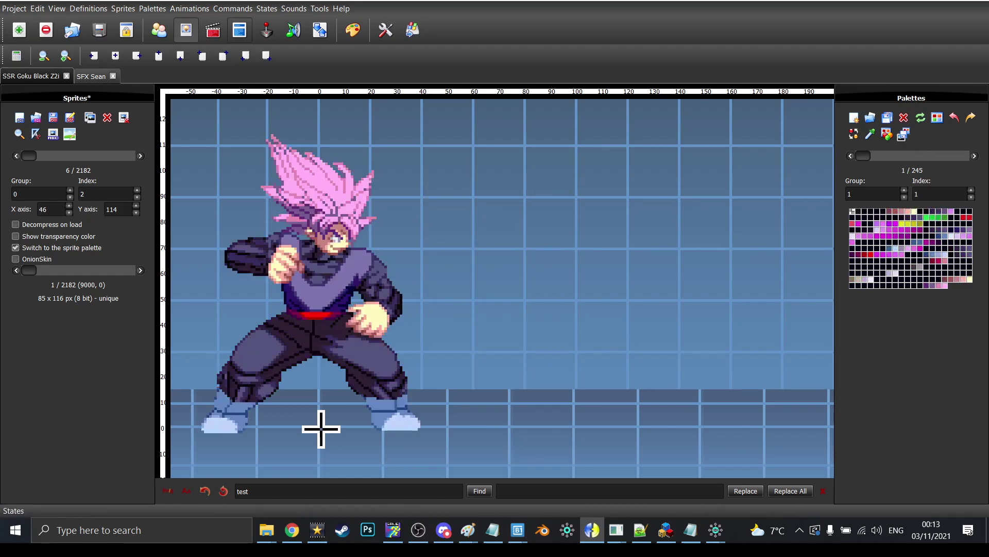
# Step: Examine the maximum palette amount setting and the RemapPal palette code in config.txt, highlighting var(5) in the destination line
pyautogui.click(240, 30)
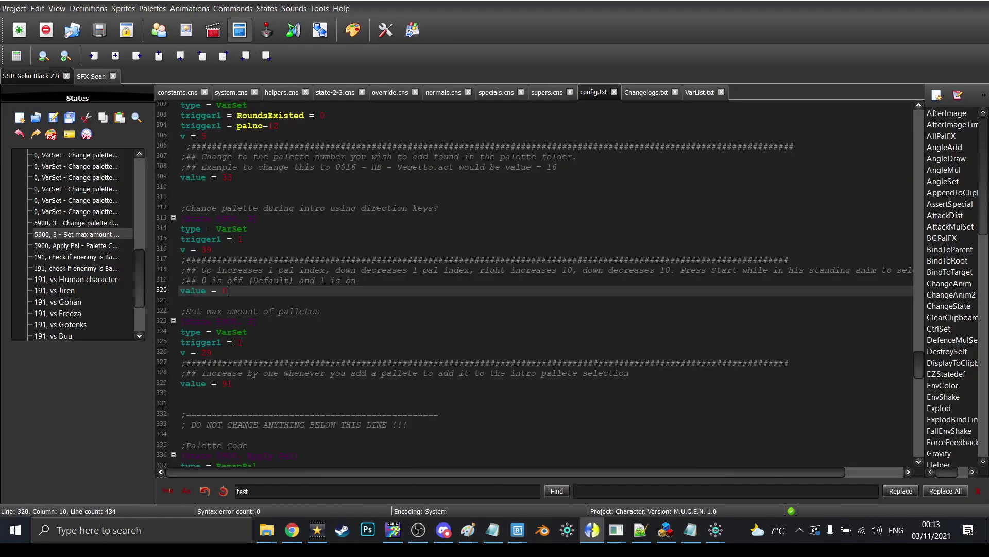
pyautogui.scroll(-2, 540, 284)
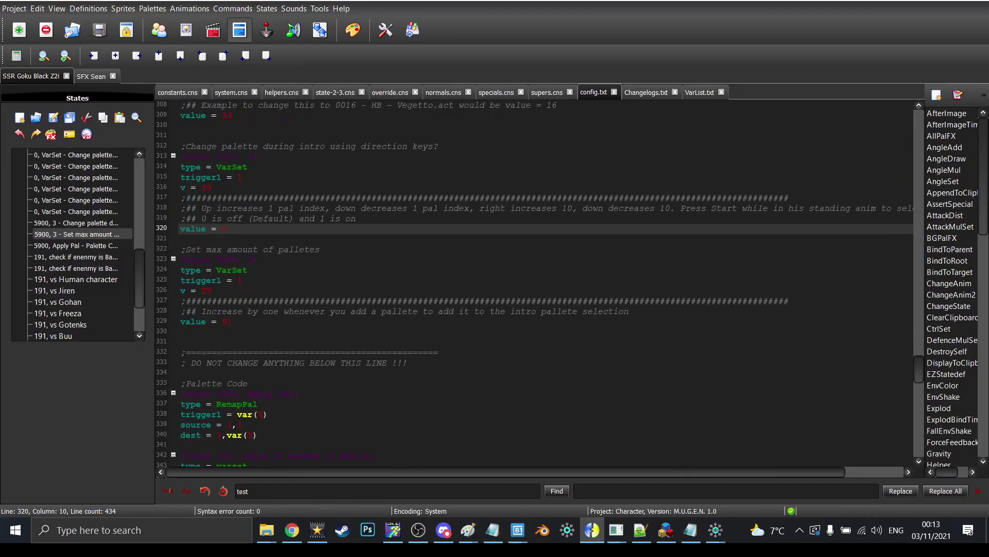
pyautogui.moveTo(231, 321); pyautogui.dragTo(182, 239)
pyautogui.click(237, 270)
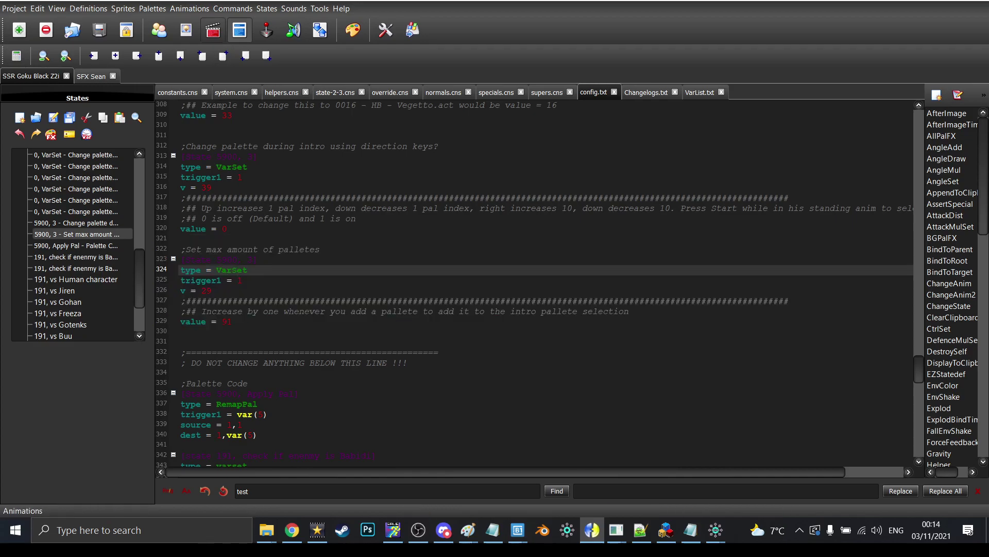
pyautogui.click(213, 30)
pyautogui.click(239, 30)
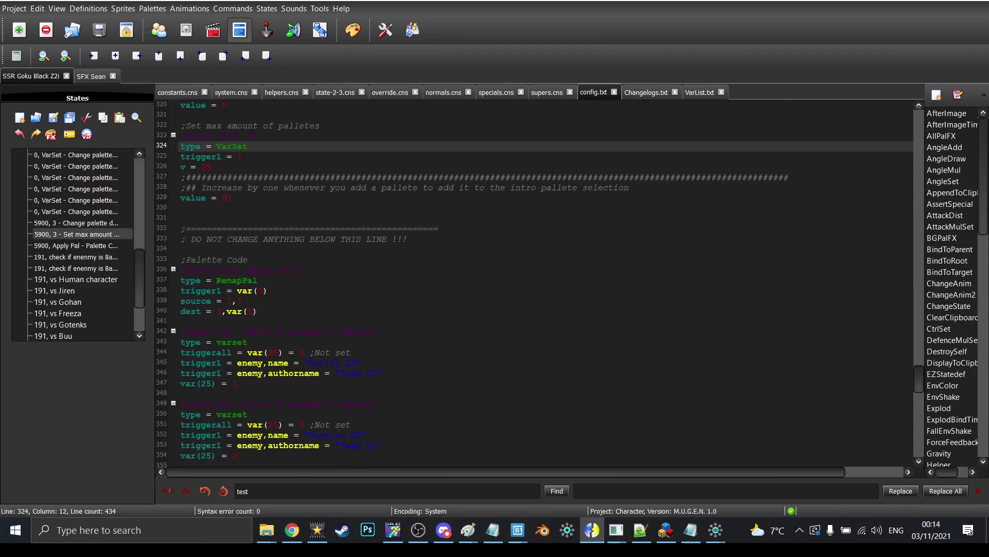
pyautogui.scroll(3, 536, 283)
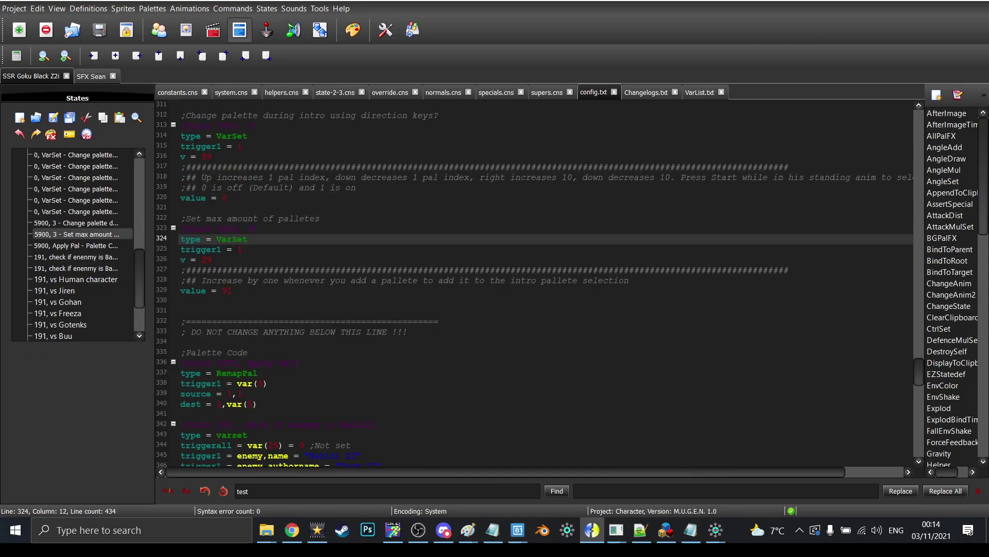
pyautogui.scroll(4, 536, 284)
pyautogui.scroll(-8, 536, 283)
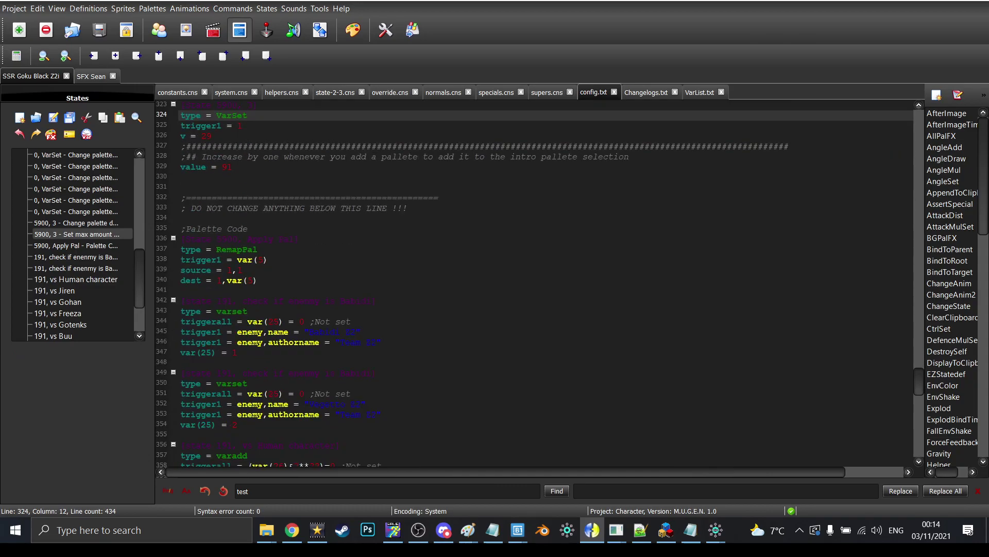
pyautogui.moveTo(259, 280); pyautogui.dragTo(227, 280)
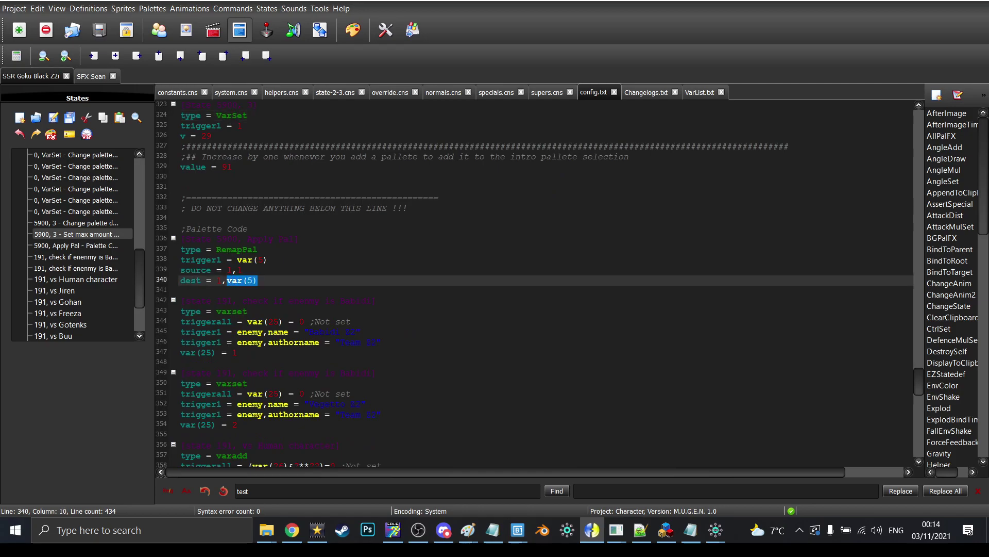
# Step: Examine the palette values assigned to each button in config.txt and place the cursor on the maximum palette amount value
pyautogui.scroll(20, 536, 284)
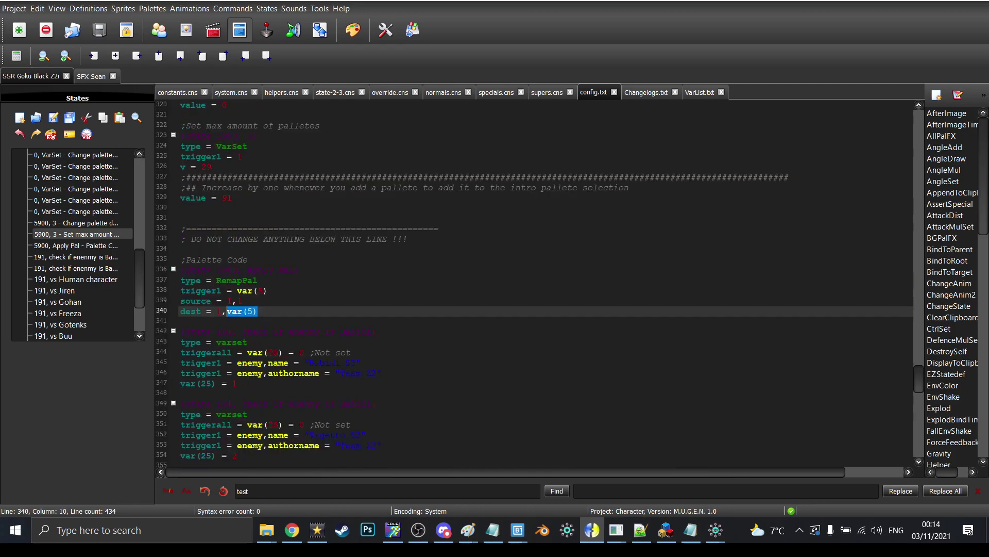
pyautogui.scroll(1, 536, 284)
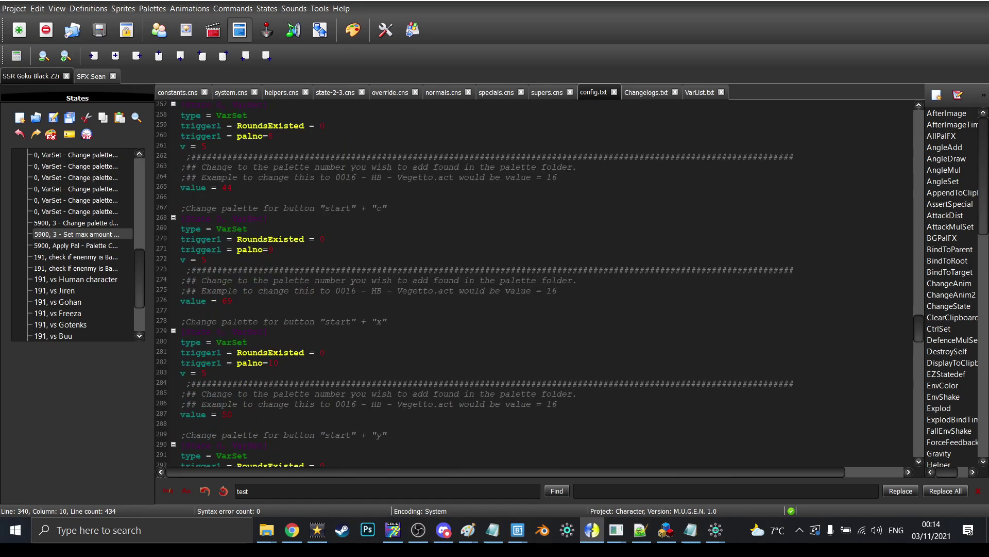
pyautogui.scroll(8, 536, 284)
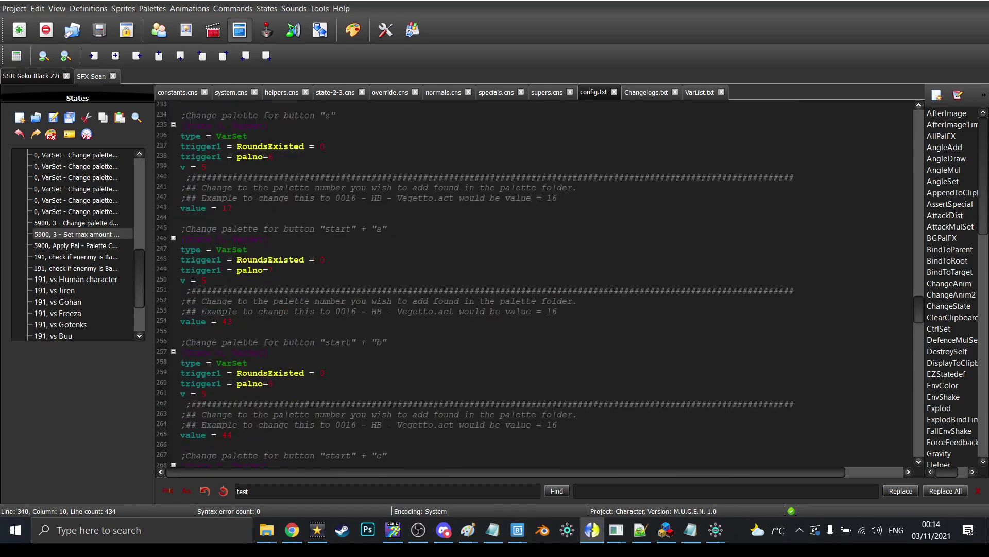
pyautogui.scroll(-20, 536, 283)
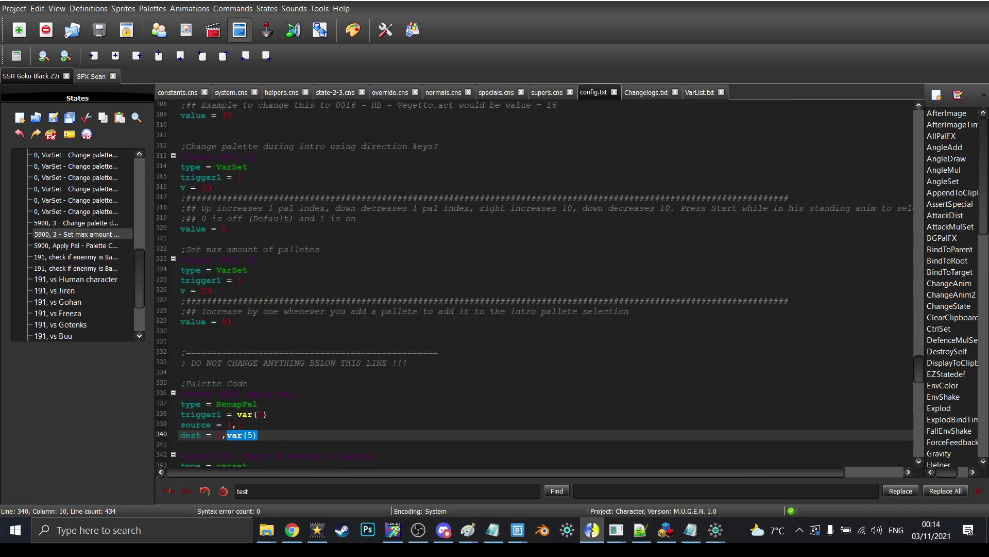
pyautogui.click(232, 322)
pyautogui.press('Down')
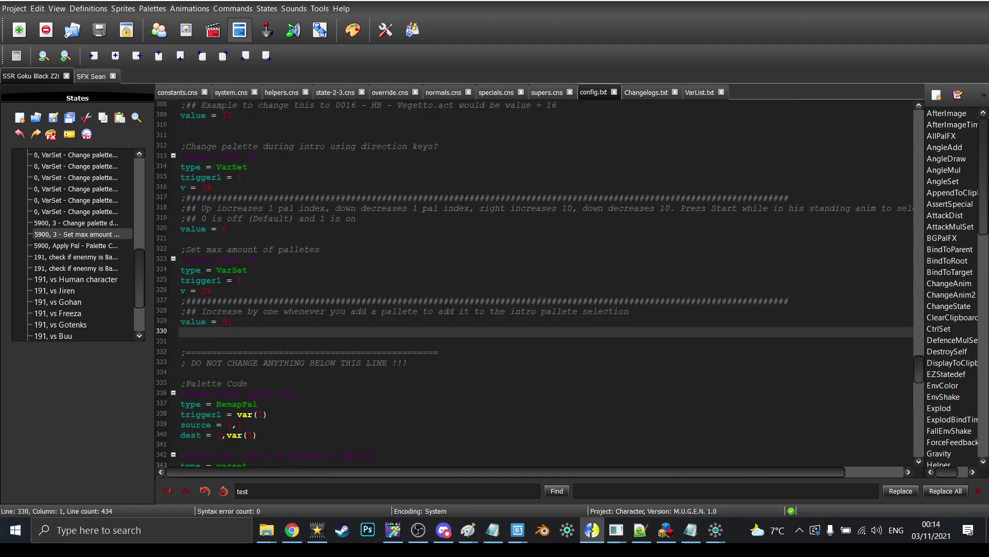
pyautogui.press('Up')
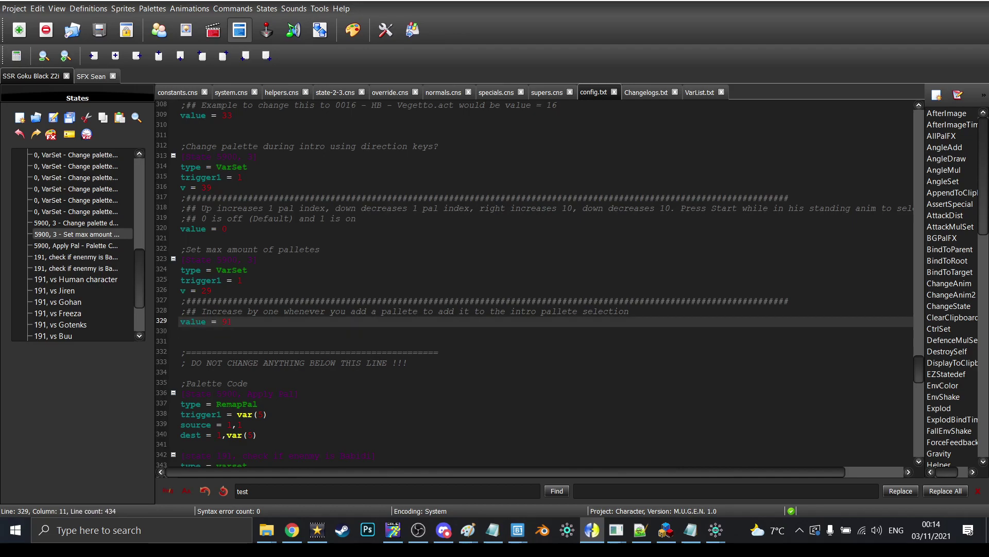
# Step: Return to the sprites and preview palette 11 on the idle sprite
pyautogui.click(213, 31)
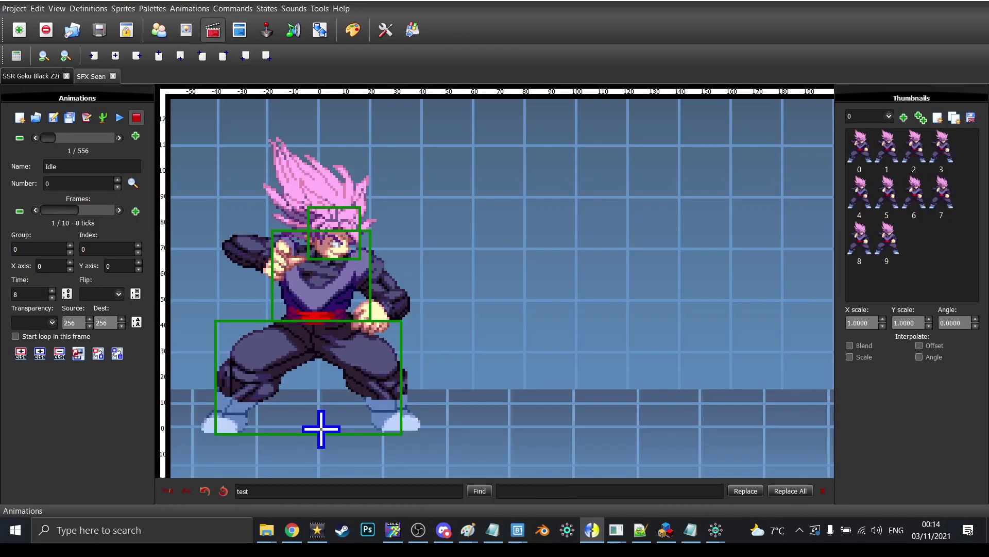
pyautogui.click(186, 29)
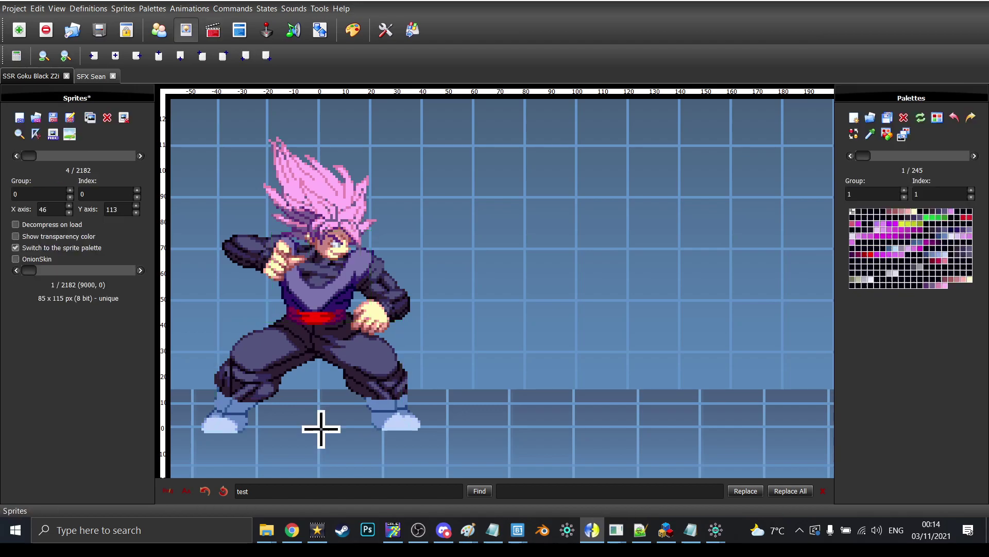
pyautogui.click(919, 155)
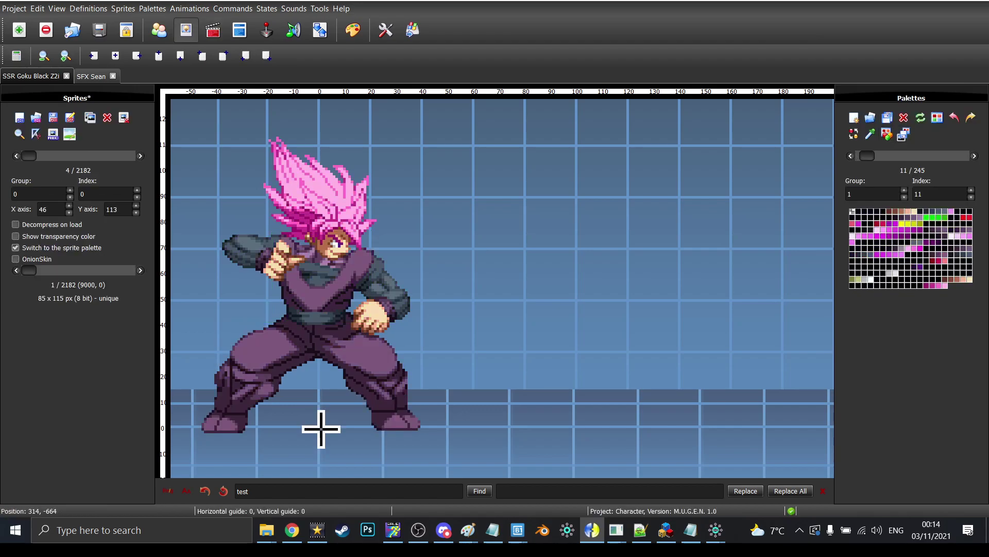
# Step: Check the new palette 96 on the idle sprite and set the maximum palette amount in config.txt to 96
pyautogui.click(971, 190)
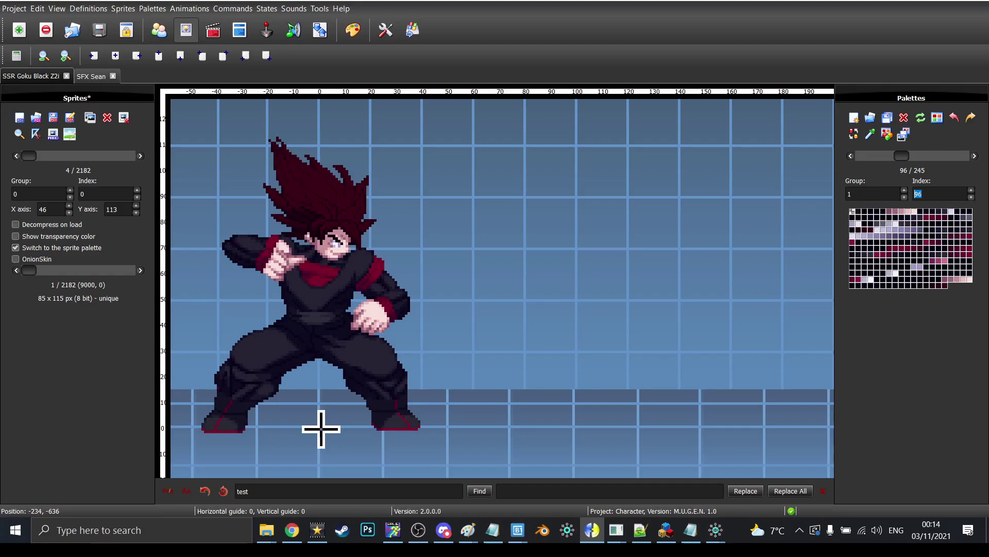
pyautogui.click(239, 30)
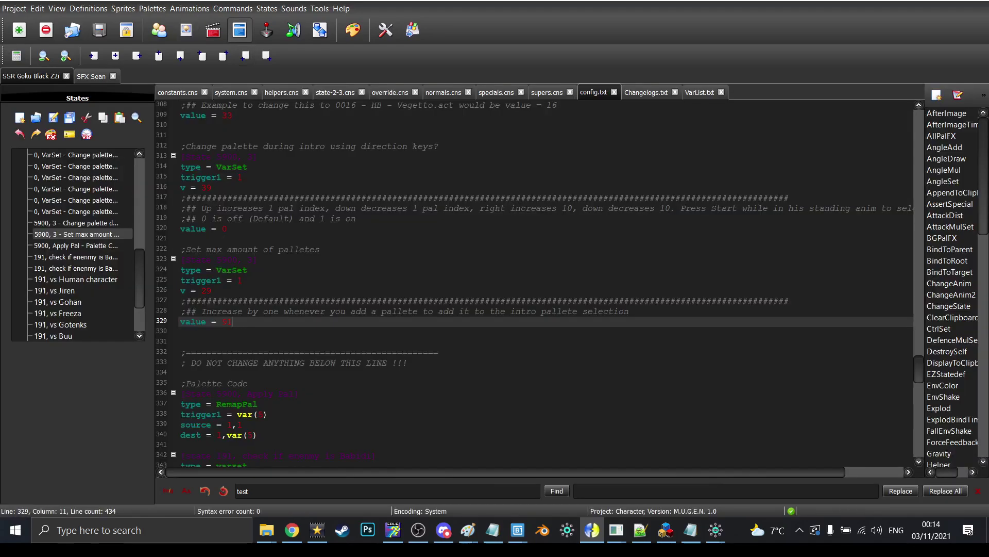
pyautogui.press('BackSpace')
pyautogui.write('6')
pyautogui.press('Down')
pyautogui.press('Down')
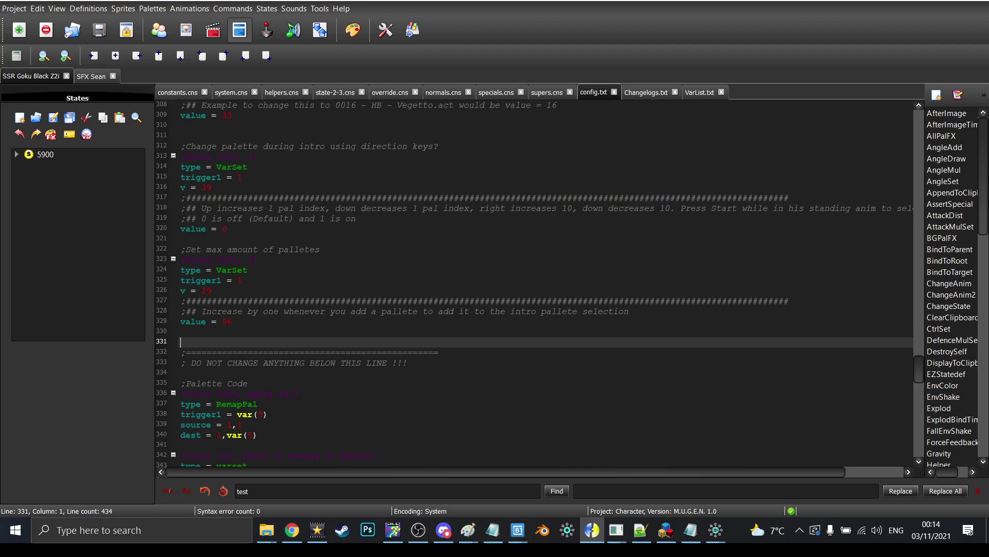
# Step: Enable changing palettes during the intro by setting its value to 1 in config.txt, and save the file
pyautogui.doubleClick(224, 229)
pyautogui.write('1')
pyautogui.hotkey('ctrl', 's')
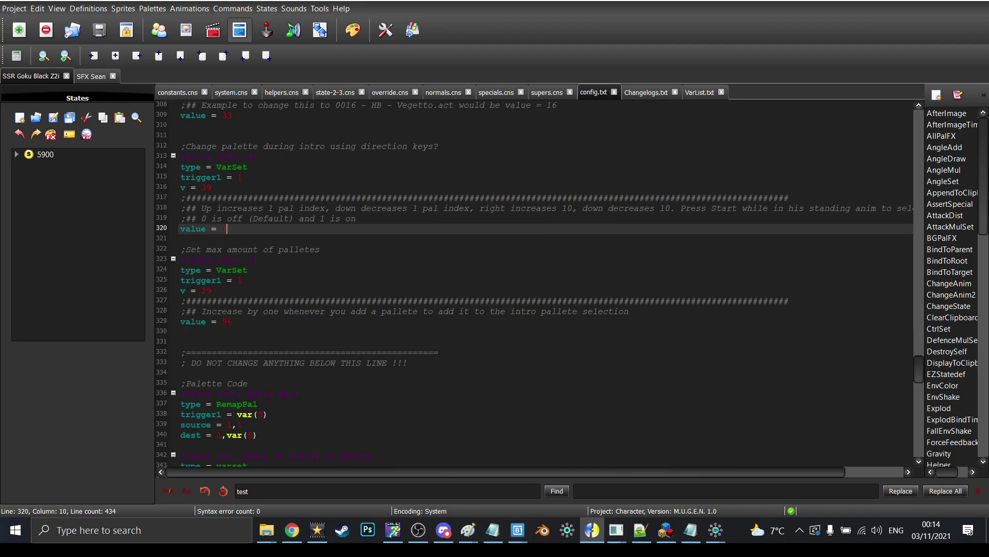
# Step: Run the character in M.U.G.E.N and cycle the first fighter's palette upward during the intro
pyautogui.press('F9')
pyautogui.press('Return')
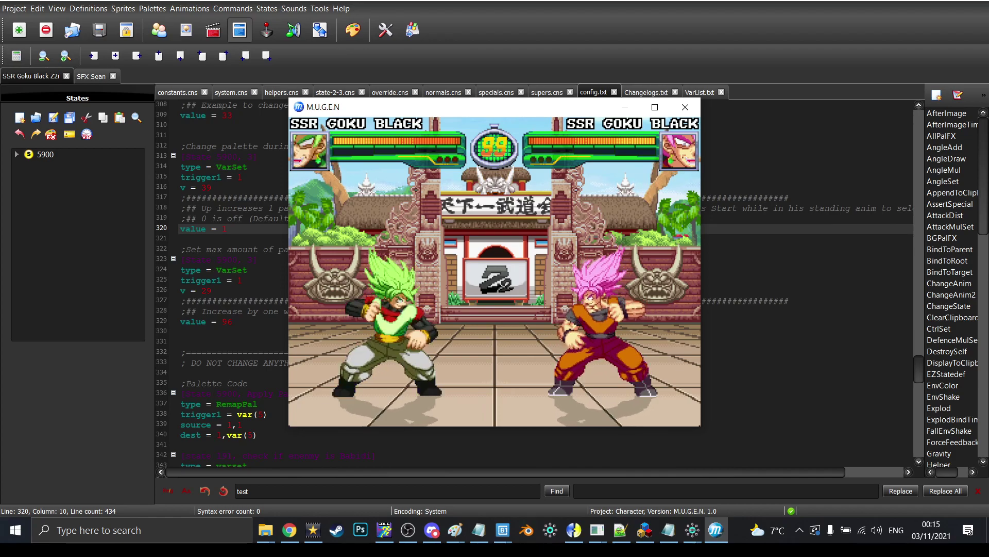
pyautogui.press('Up')
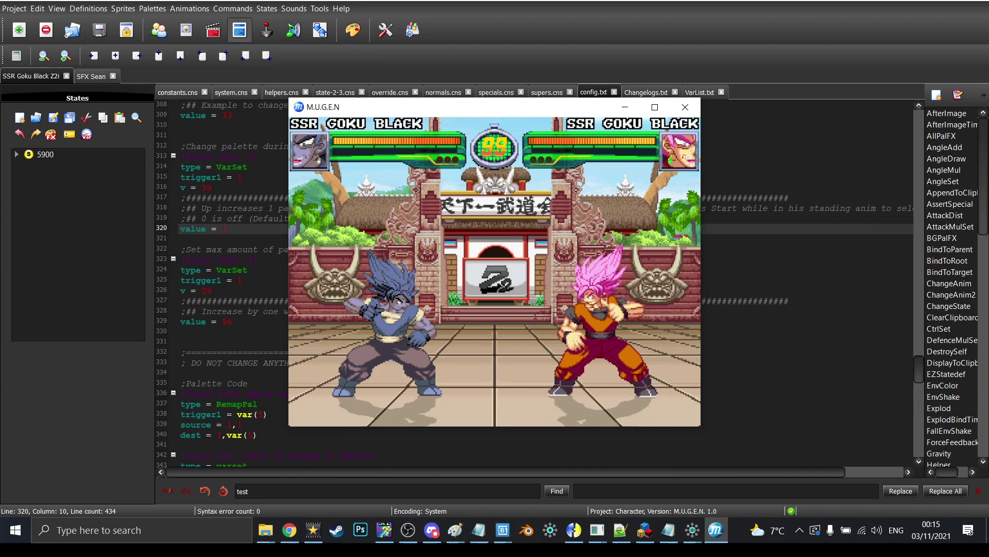
pyautogui.press('Up')
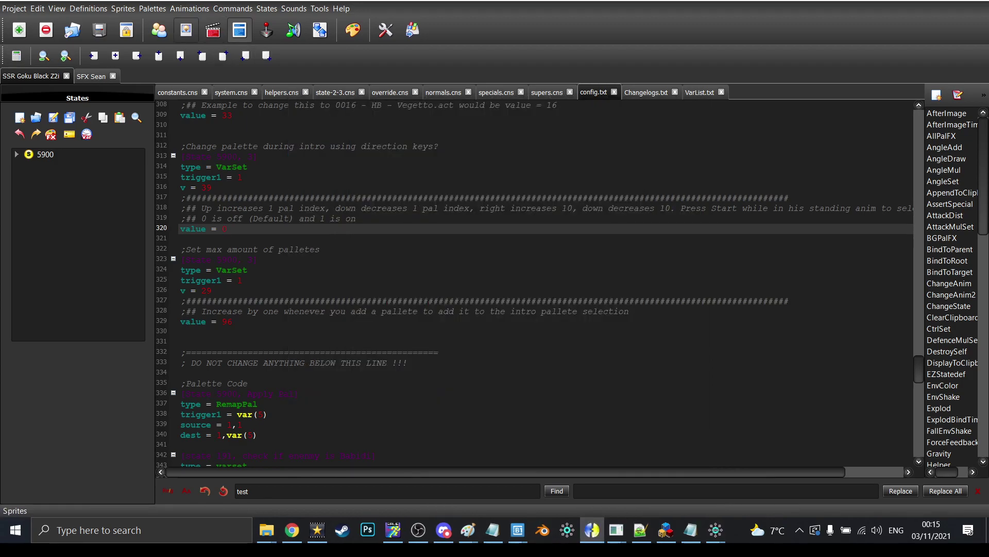
# Step: Examine the palette values assigned to the z button and the start button combinations in config.txt
pyautogui.click(186, 30)
pyautogui.click(239, 30)
pyautogui.scroll(17, 536, 283)
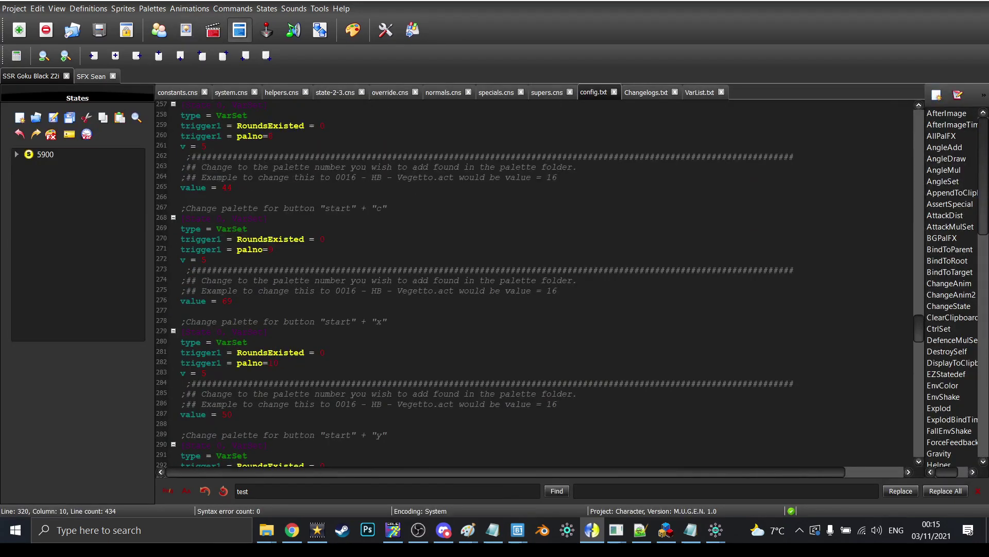
pyautogui.scroll(6, 540, 283)
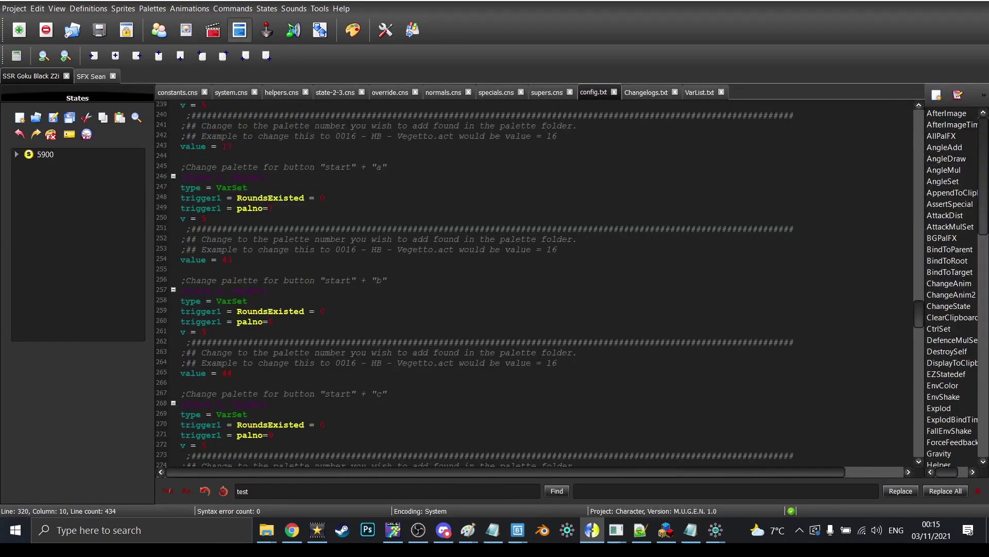
pyautogui.scroll(3, 540, 283)
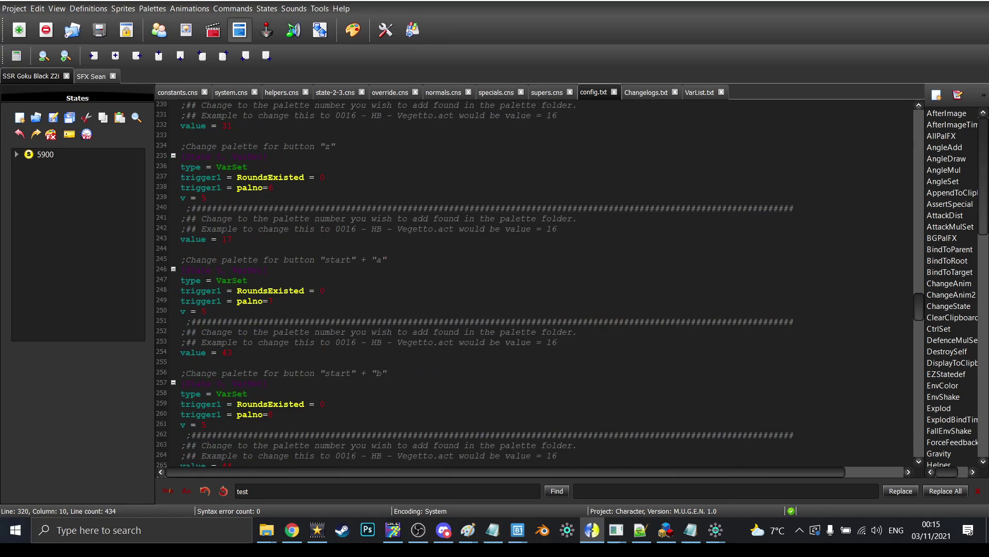
pyautogui.scroll(-2, 540, 284)
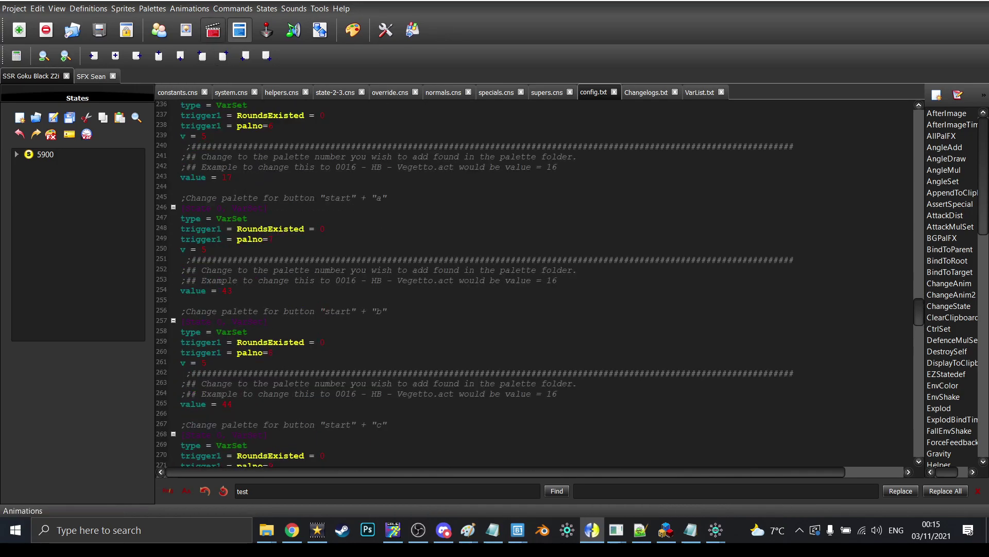
# Step: Preview the palettes from 93 to 98 on the idle sprite and stop on palette 94
pyautogui.click(186, 30)
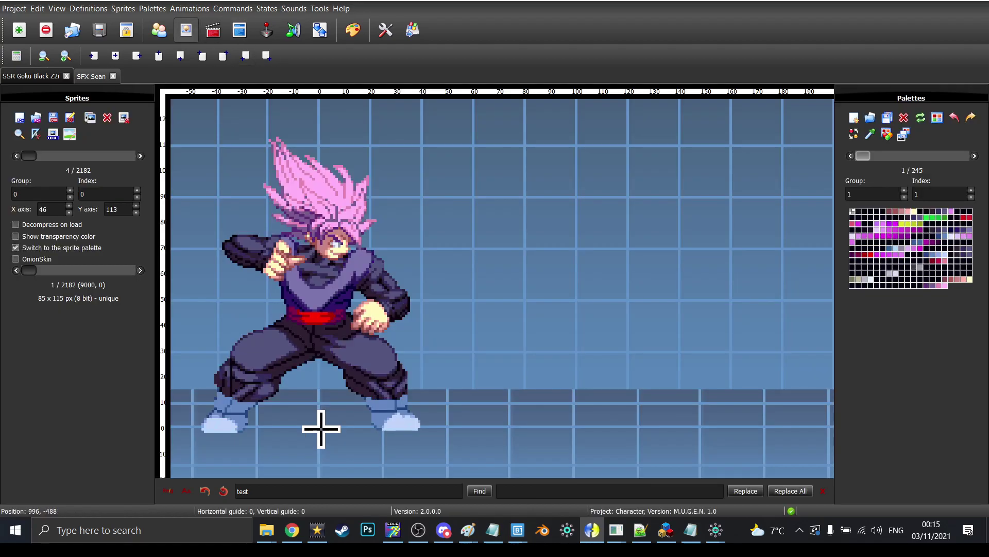
pyautogui.moveTo(863, 156); pyautogui.dragTo(900, 156)
pyautogui.press('pagedown')
pyautogui.press('pagedown')
pyautogui.press('pagedown')
pyautogui.press('pagedown')
pyautogui.press('pagedown')
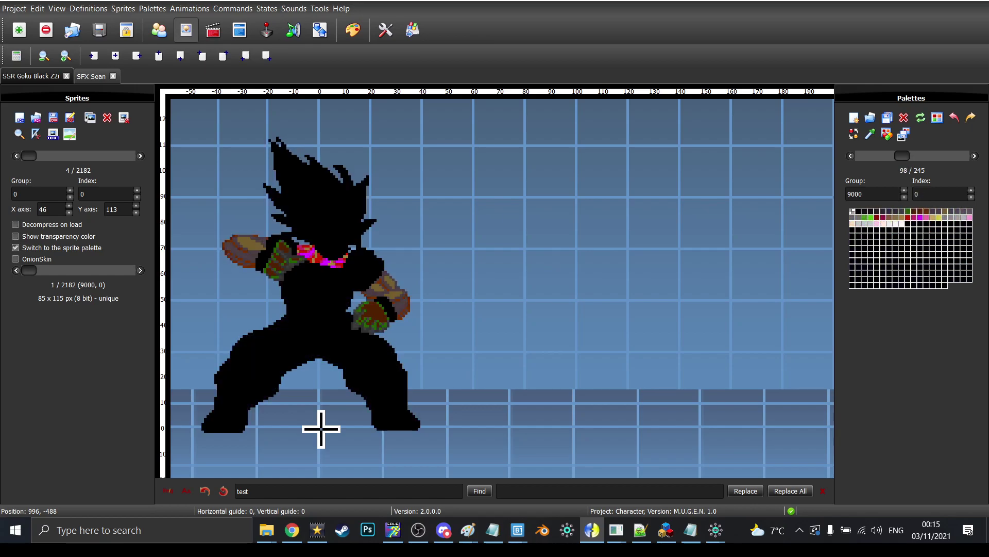
pyautogui.press('pageup')
pyautogui.press('pageup')
pyautogui.press('pageup')
pyautogui.press('pageup')
pyautogui.press('pageup')
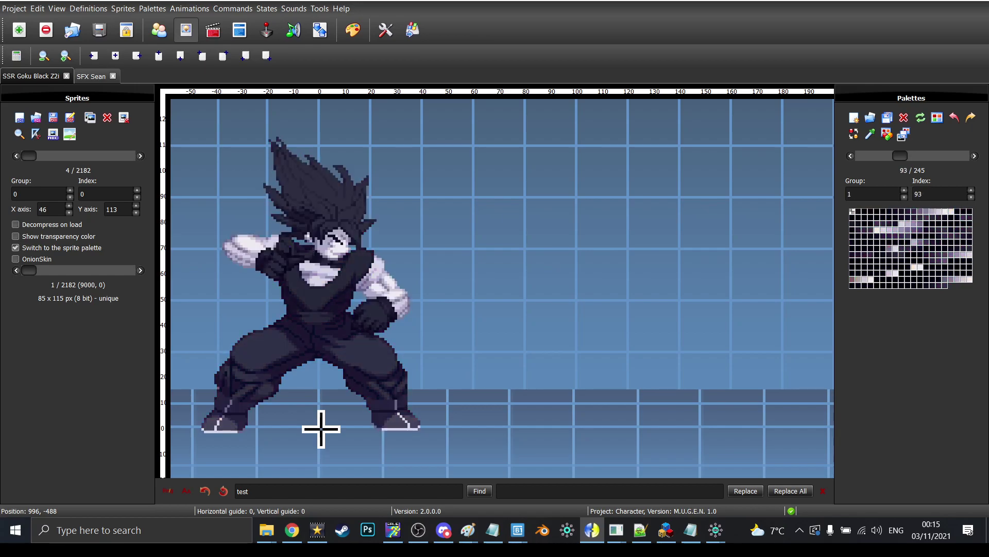
pyautogui.press('pagedown')
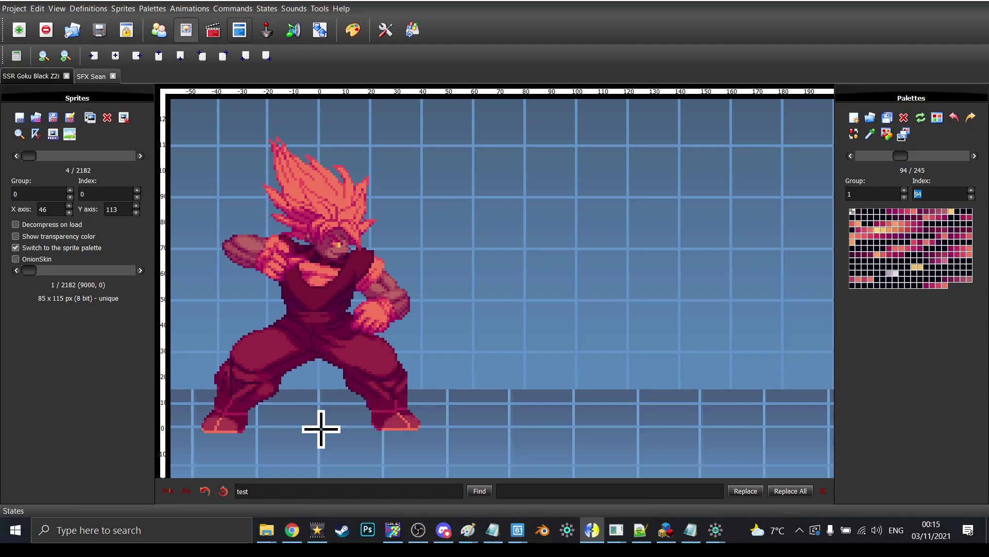
# Step: Set the palette value for the "start" + "x" button combination to 94 in config.txt and save the file
pyautogui.click(239, 30)
pyautogui.scroll(6, 536, 284)
pyautogui.scroll(6, 536, 284)
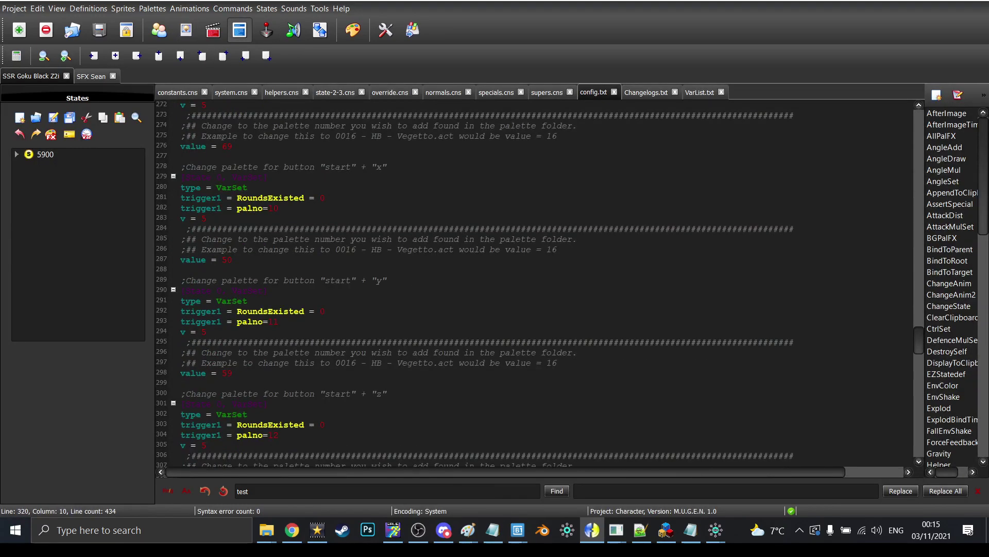
pyautogui.scroll(4, 540, 283)
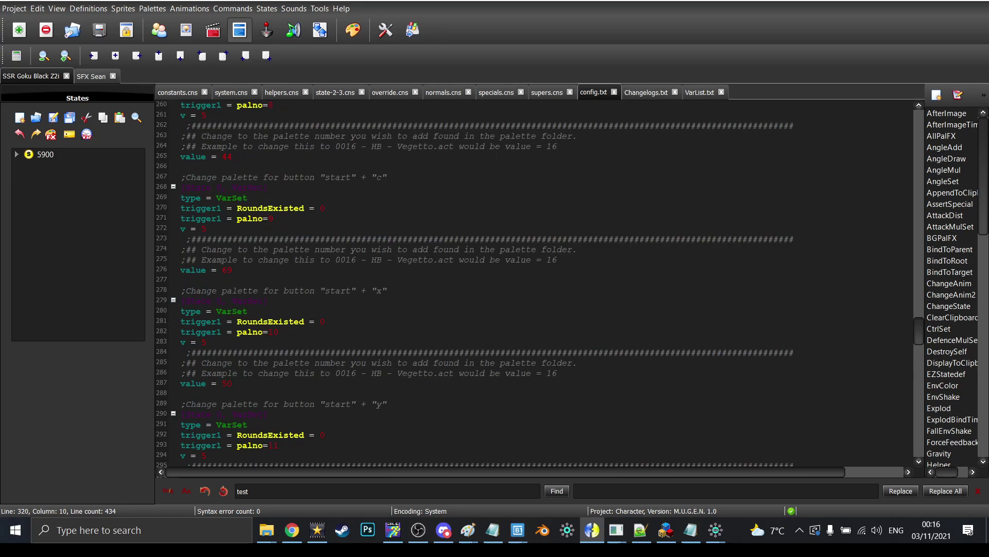
pyautogui.doubleClick(227, 384)
pyautogui.write('94')
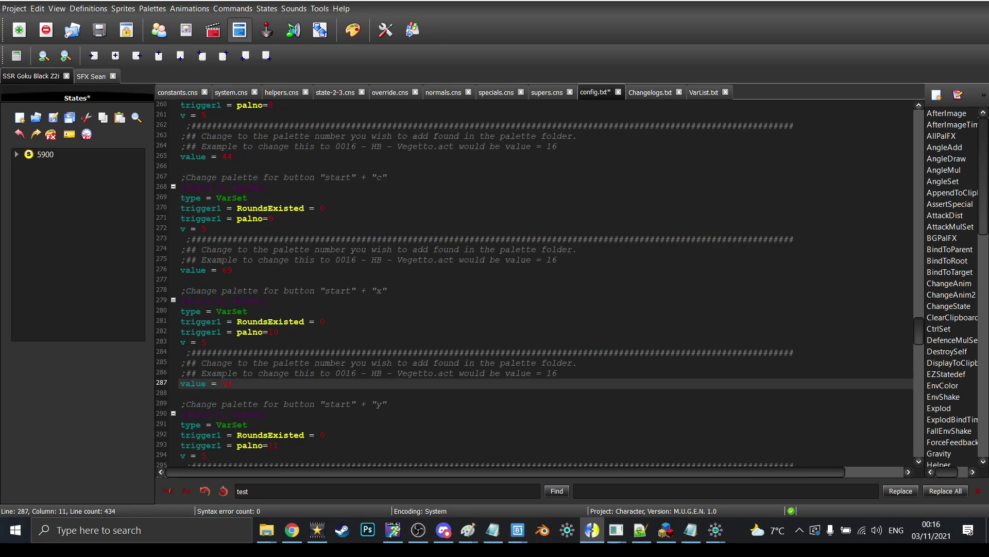
pyautogui.hotkey('ctrl', 's')
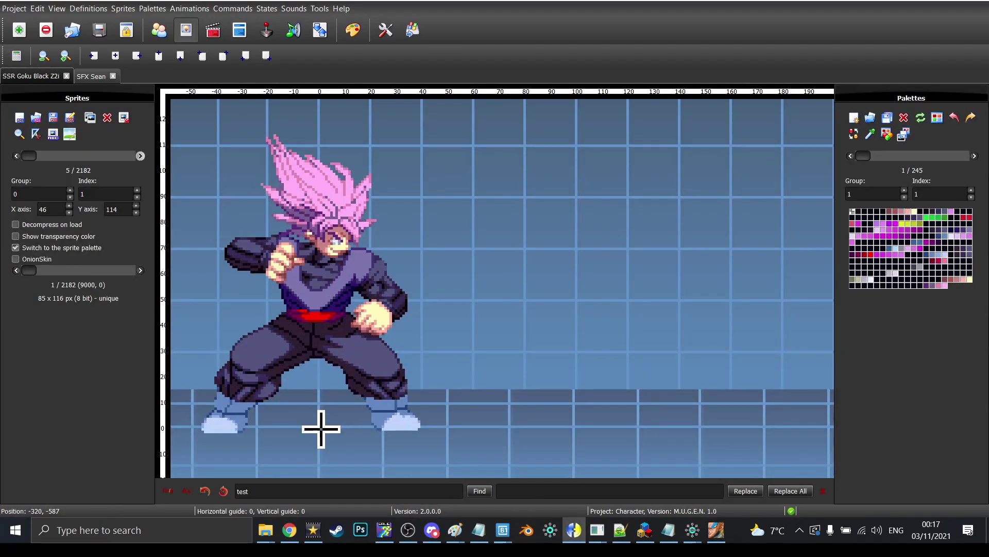
# Step: Add the Template image from the Palettes folder after sprite 9000,2, in group 0 with the next available index
pyautogui.press('Left')
pyautogui.press('Left')
pyautogui.press('Left')
pyautogui.press('Right')
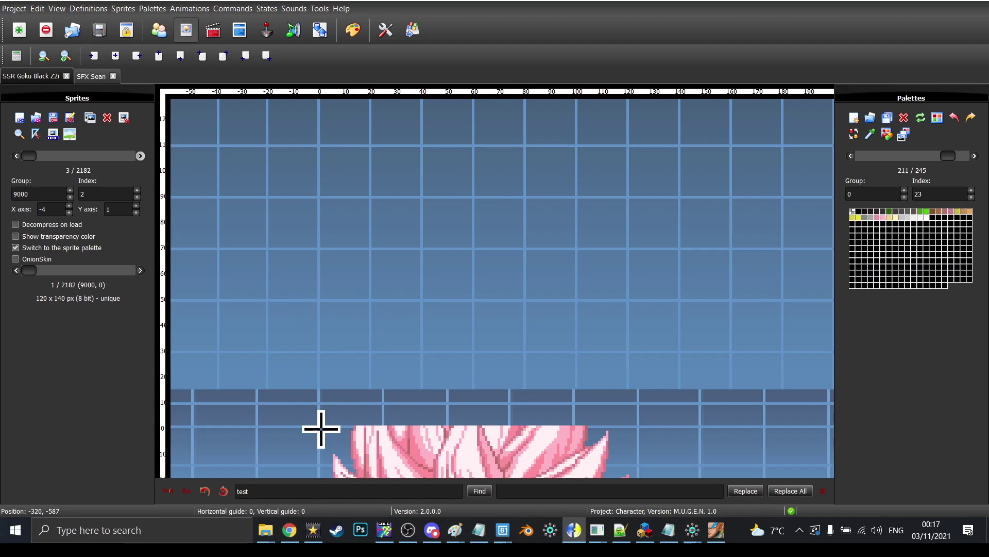
pyautogui.click(37, 118)
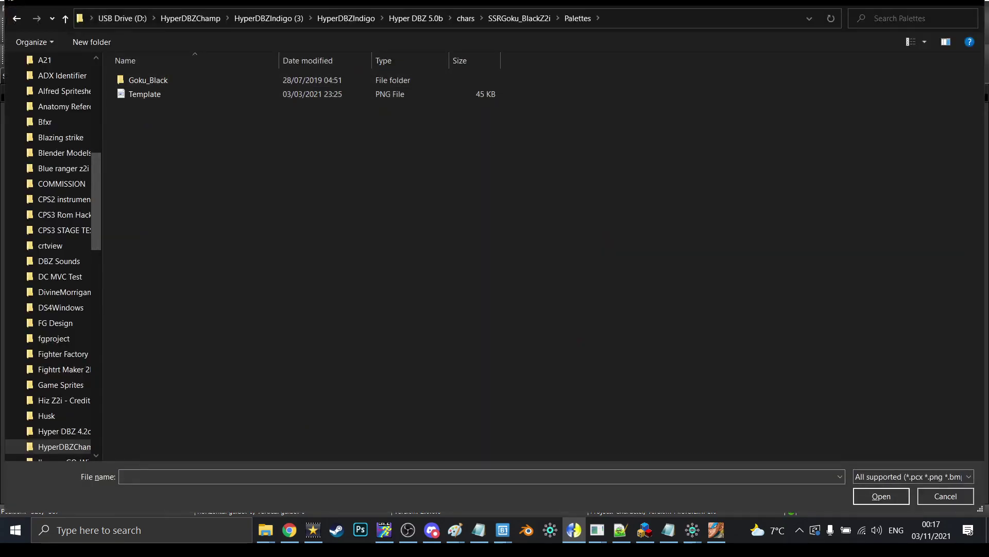
pyautogui.click(145, 95)
pyautogui.press('Return')
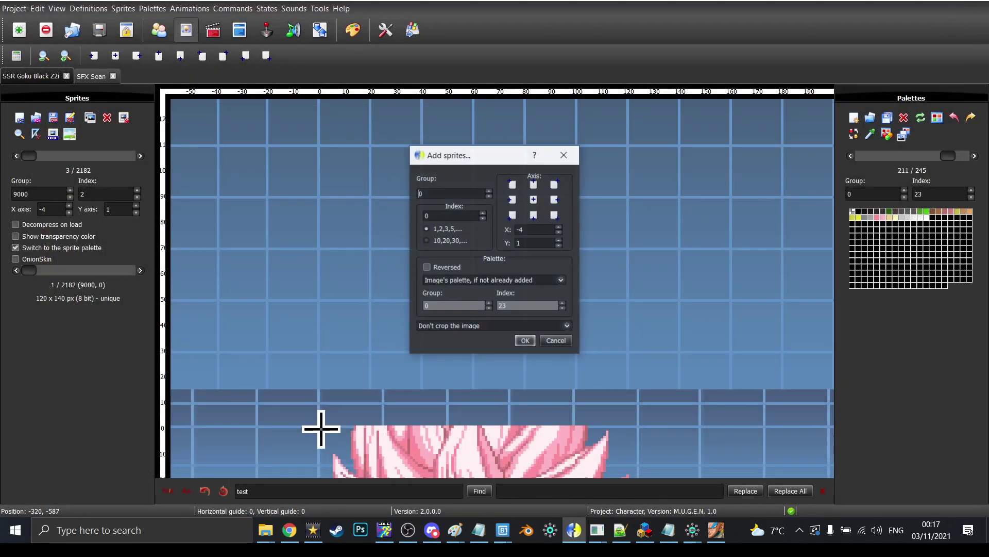
pyautogui.press('Return')
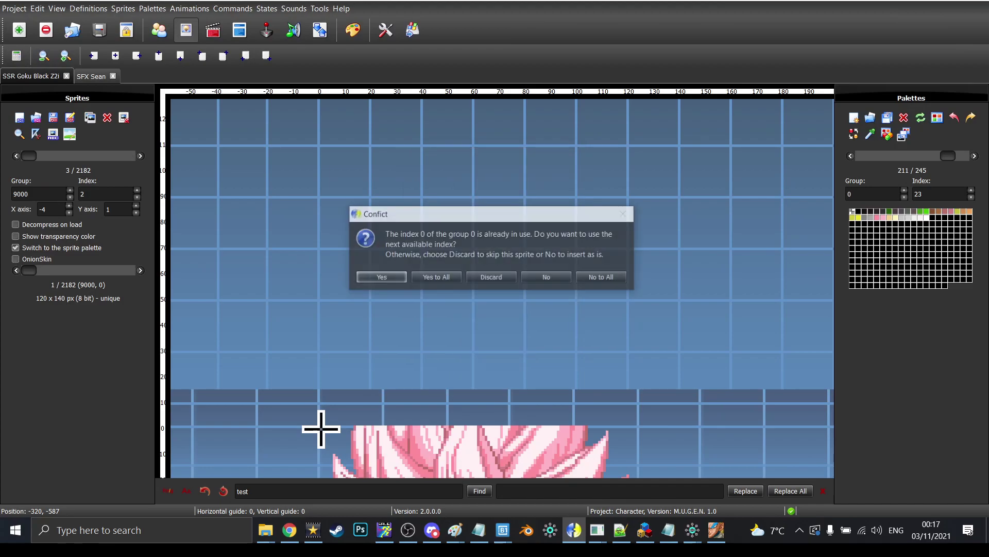
pyautogui.press('Return')
# Step: Open the template sprite in the advanced palette editor and select every palette colour except the first one
pyautogui.scroll(3, 320, 428)
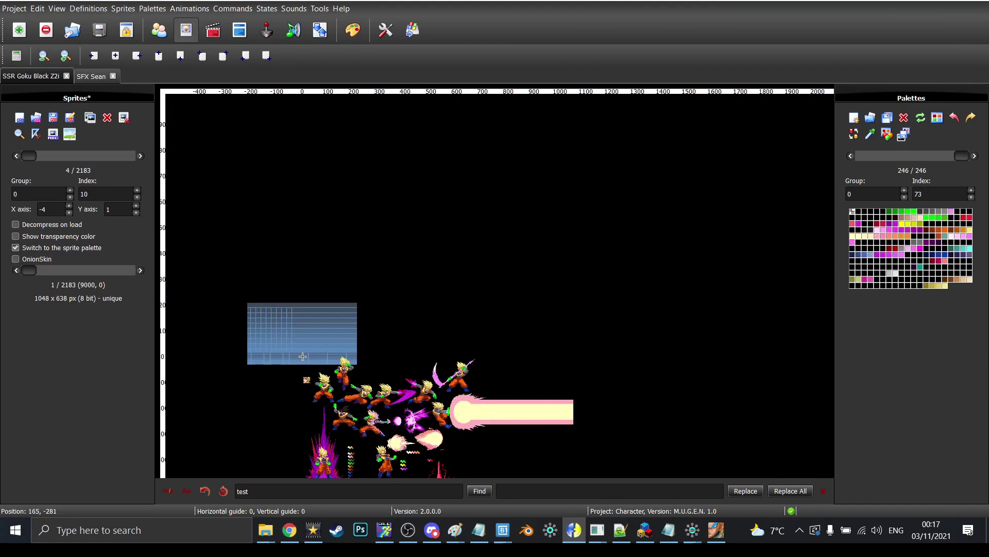
pyautogui.moveTo(474, 437); pyautogui.dragTo(387, 322)
pyautogui.click(353, 30)
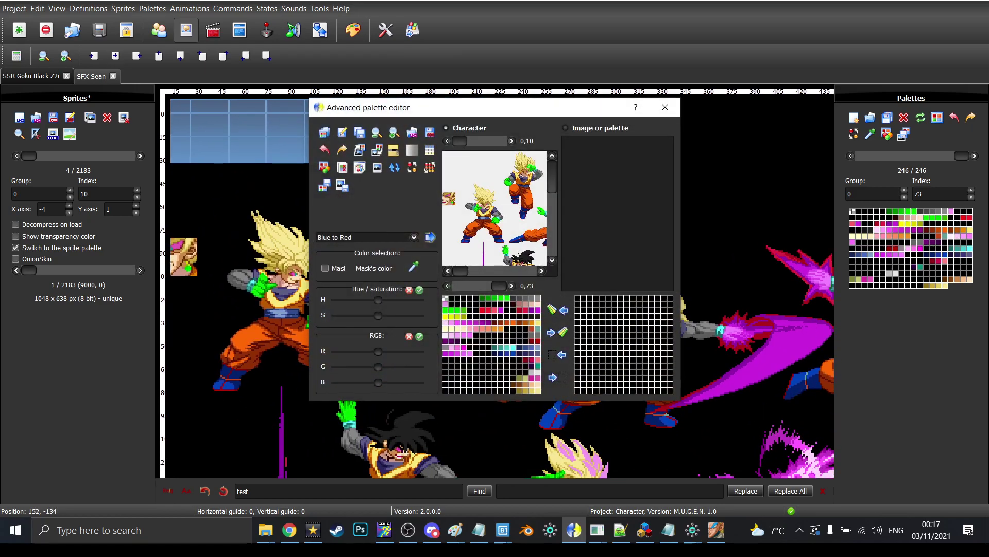
pyautogui.click(394, 132)
pyautogui.scroll(-2, 495, 209)
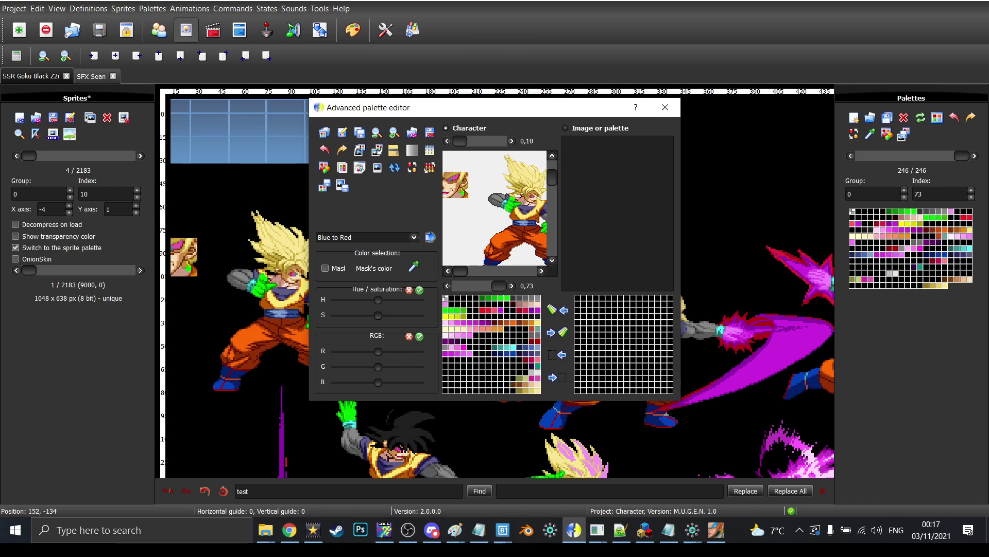
pyautogui.click(458, 298)
pyautogui.keyDown('shift'); pyautogui.click(538, 390); pyautogui.keyUp('shift')
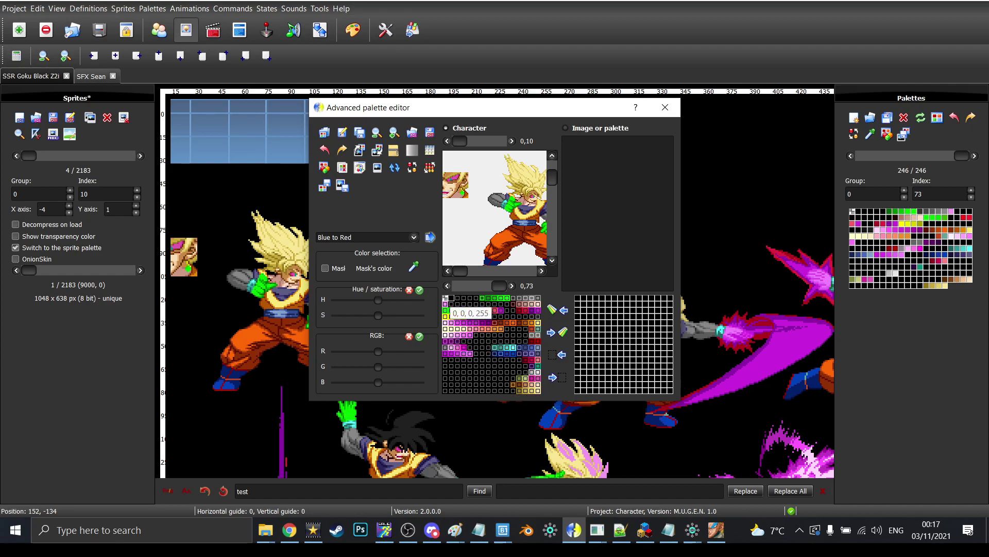
pyautogui.click(450, 298)
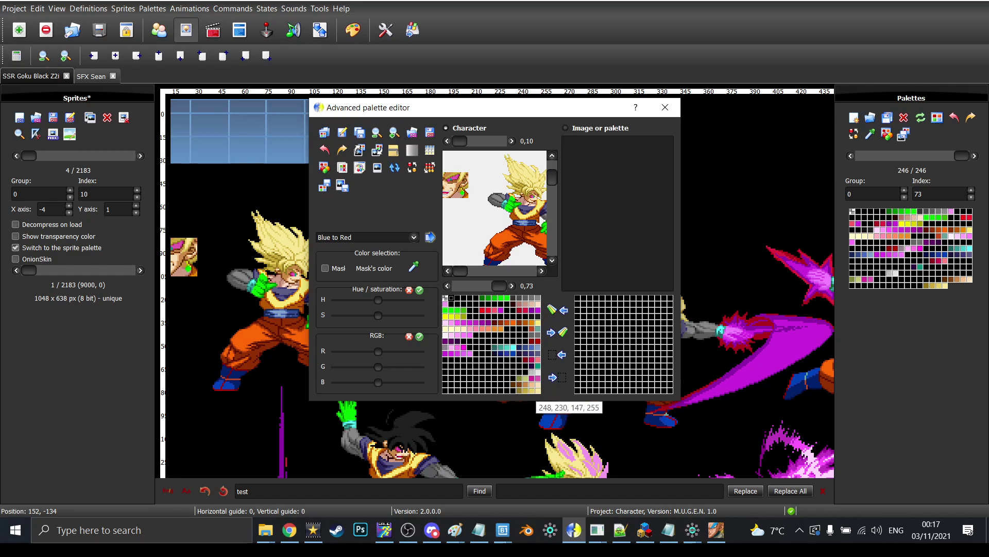
pyautogui.keyDown('shift'); pyautogui.click(537, 390); pyautogui.keyUp('shift')
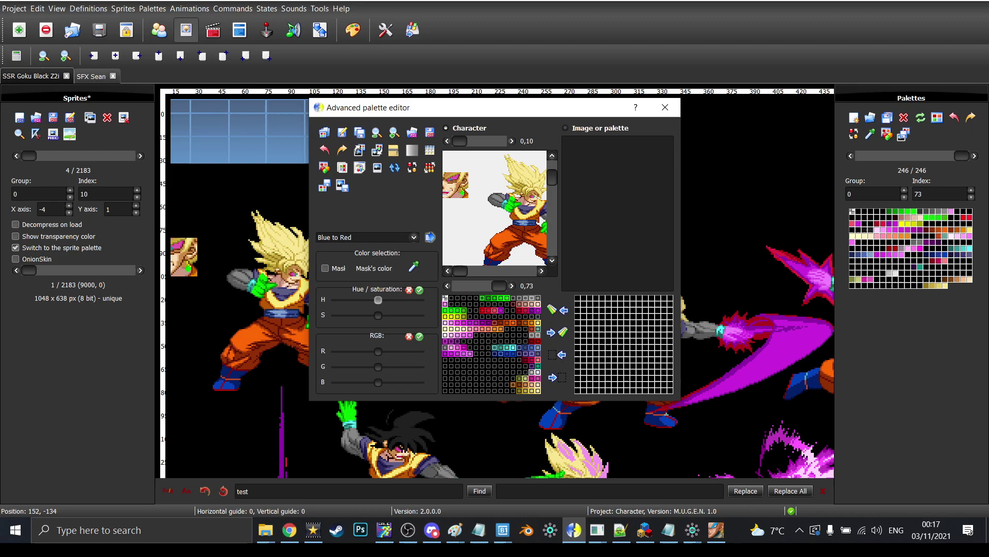
# Step: Shift the selected colours' hue for purple hair and blue clothing, commit the changes to the current palette, and close the editor
pyautogui.moveTo(378, 299); pyautogui.dragTo(401, 300)
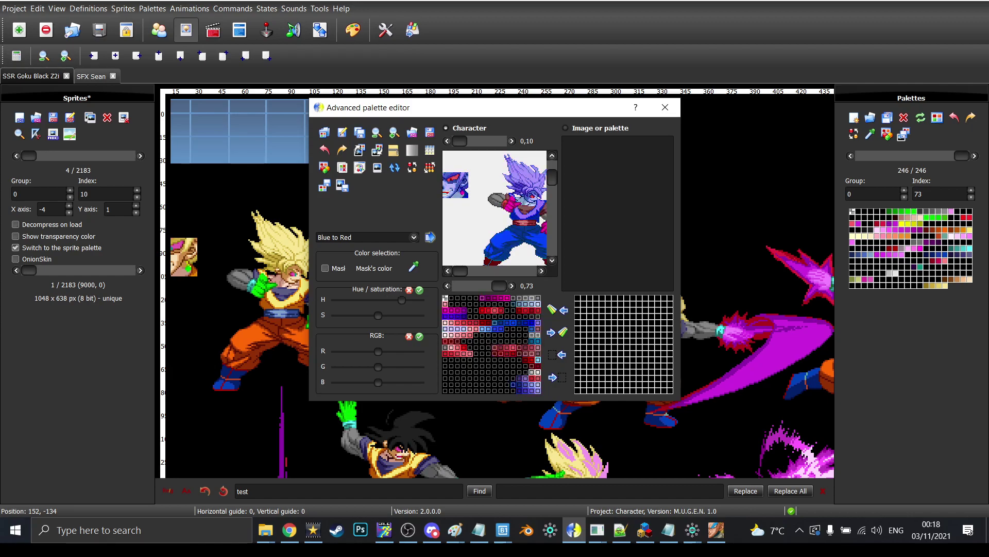
pyautogui.click(419, 289)
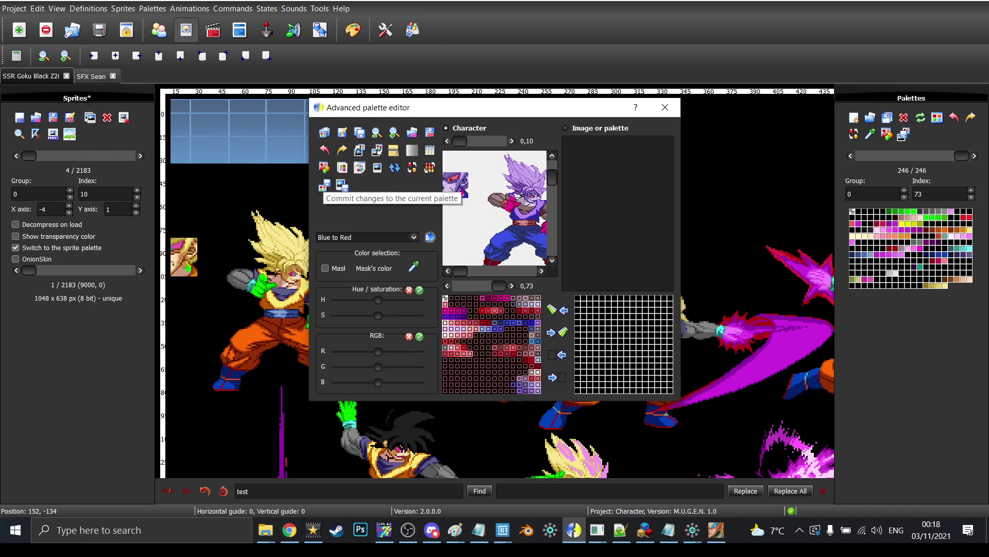
pyautogui.click(324, 186)
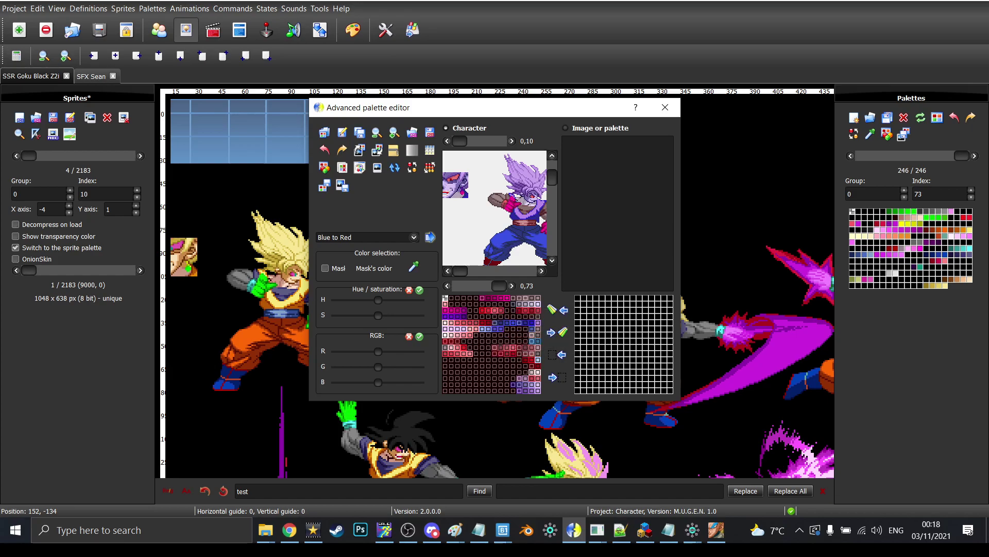
pyautogui.press('Escape')
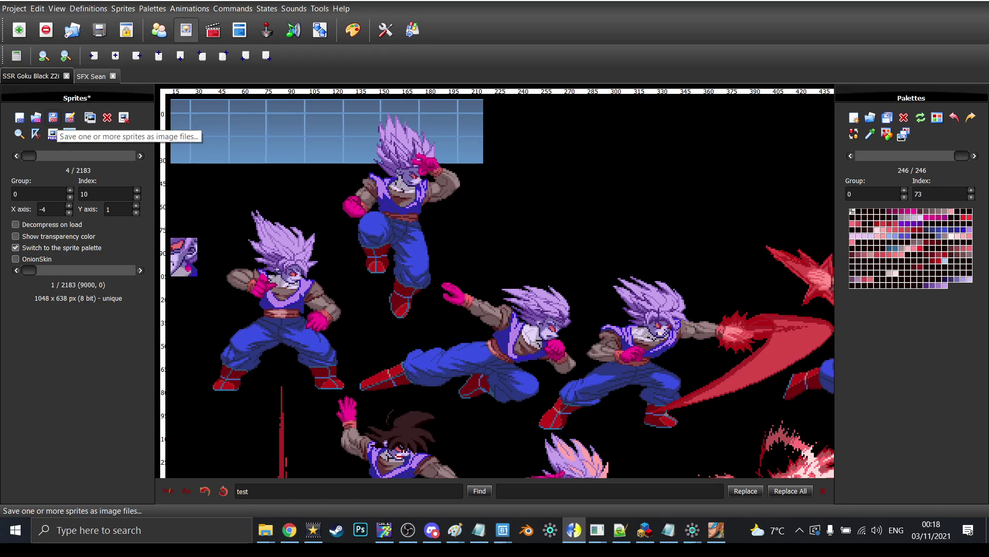
# Step: Start exporting only the current sprite as an image file and open the Goku_Black folder as the save location
pyautogui.click(52, 133)
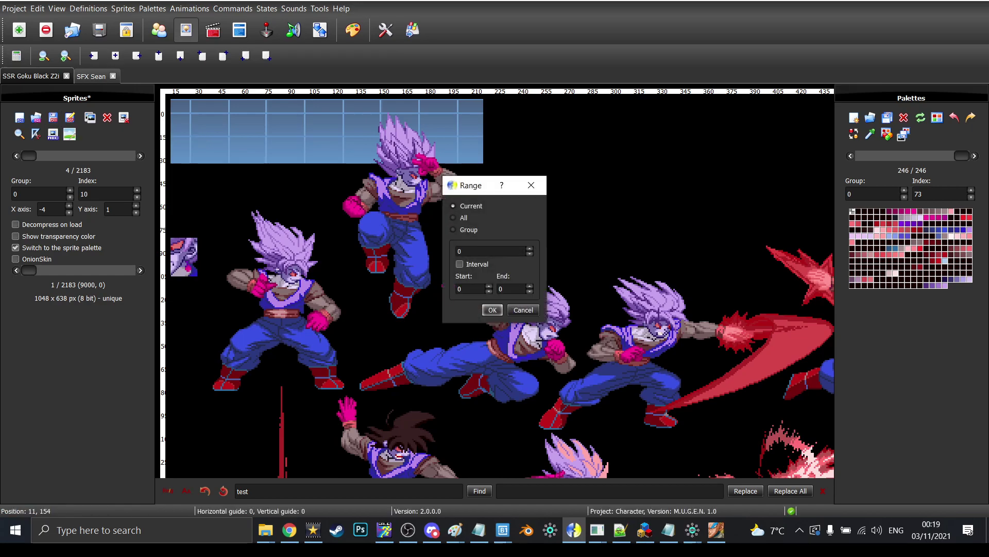
pyautogui.click(493, 309)
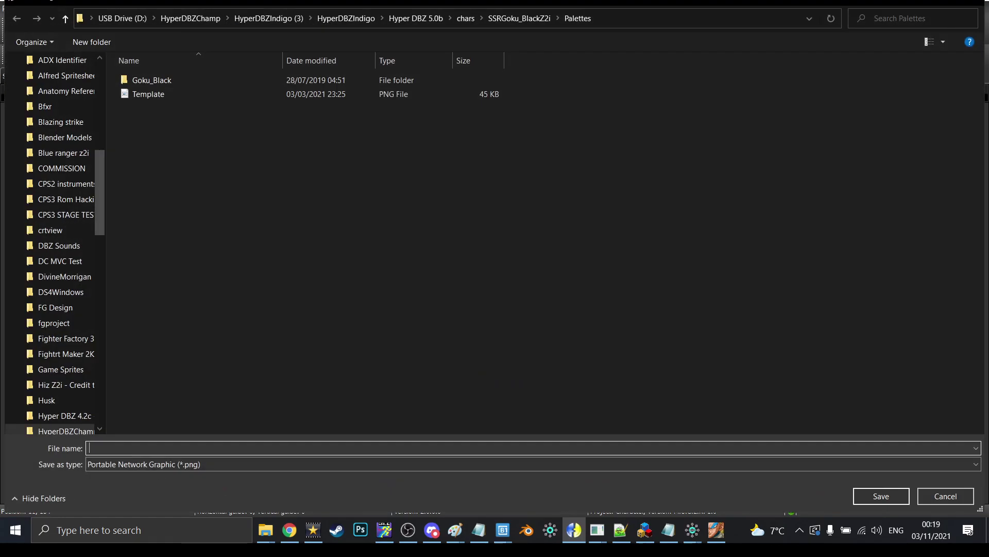
pyautogui.doubleClick(151, 80)
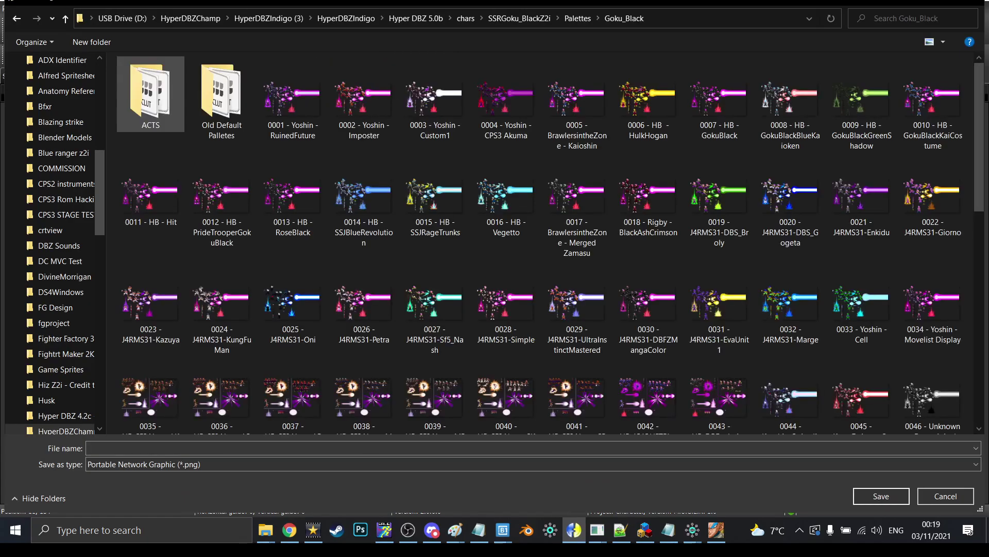
# Step: Base the file name on the 0097 palette image, change it to "0098 -Yoshin - Random", and save the sprite as a PNG
pyautogui.scroll(-6, 221, 309)
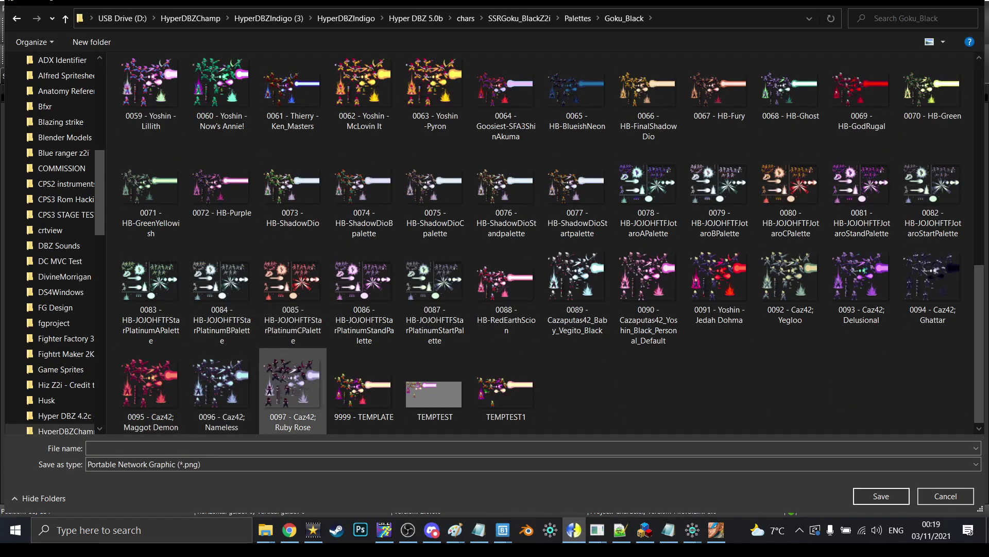
pyautogui.click(293, 391)
pyautogui.click(178, 448)
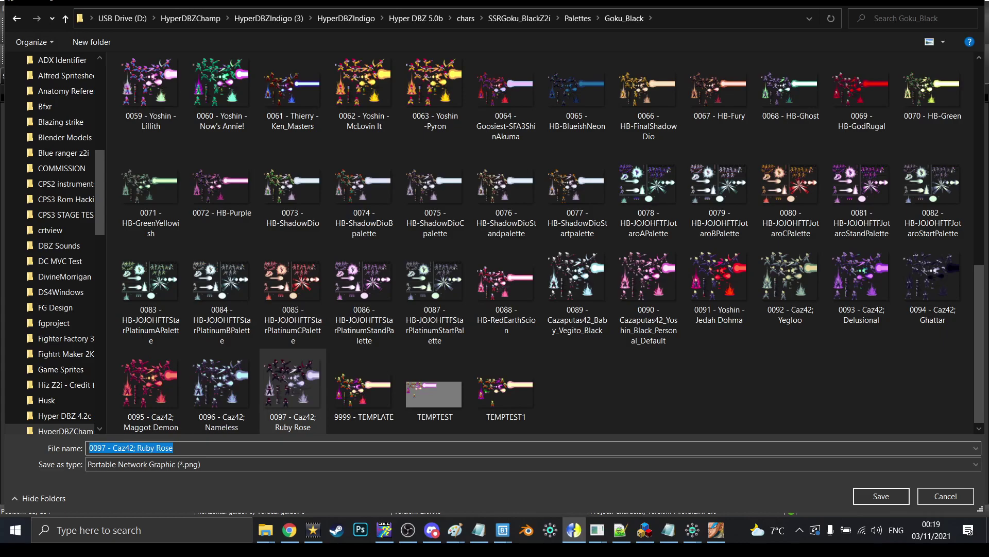
pyautogui.click(97, 447)
pyautogui.press('BackSpace')
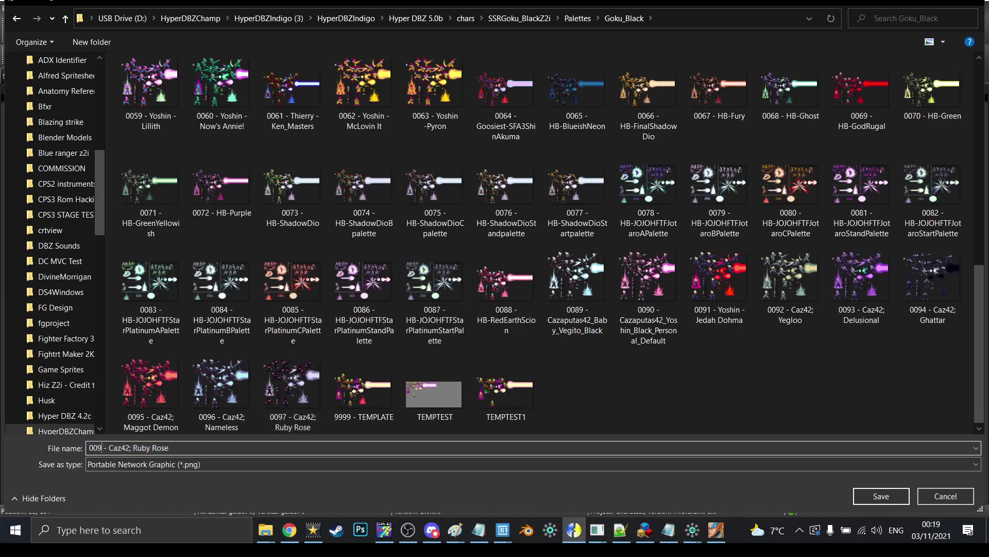
pyautogui.write('8')
pyautogui.moveTo(110, 447); pyautogui.dragTo(174, 447)
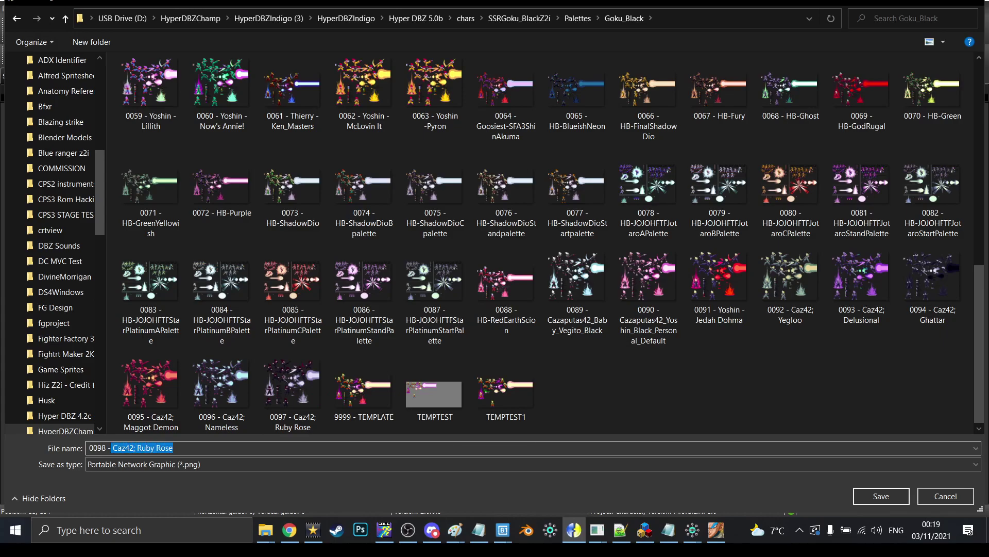
pyautogui.write('Yoshin -')
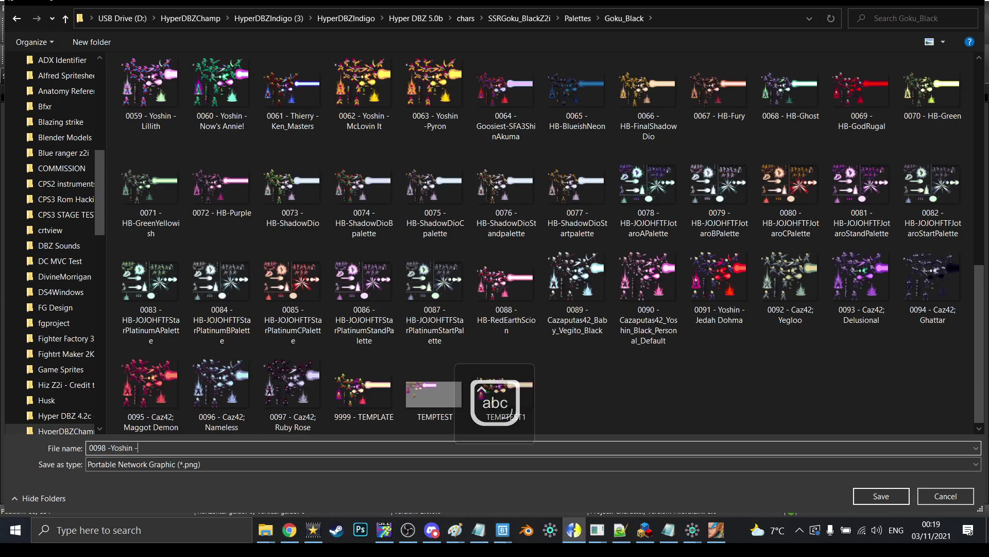
pyautogui.write(' Ran')
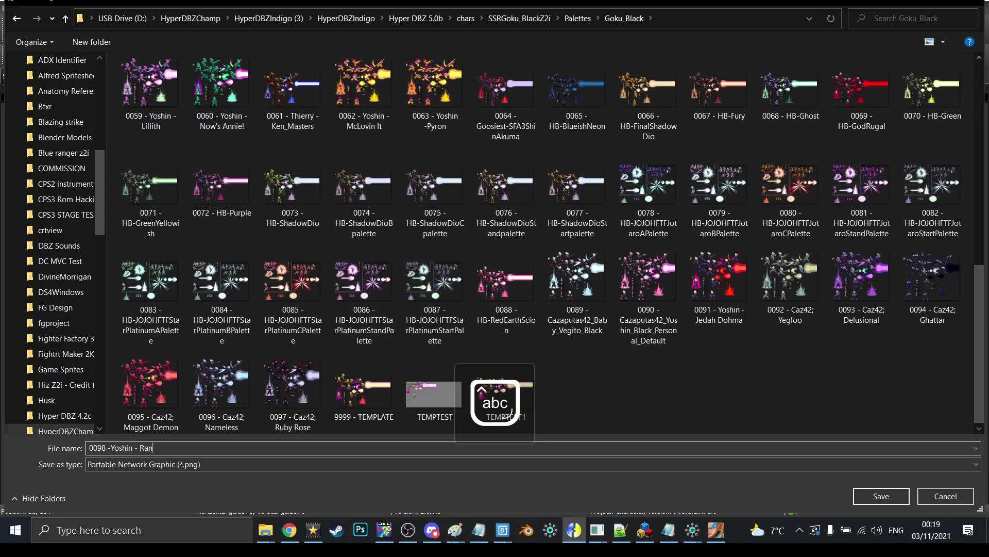
pyautogui.write('dom')
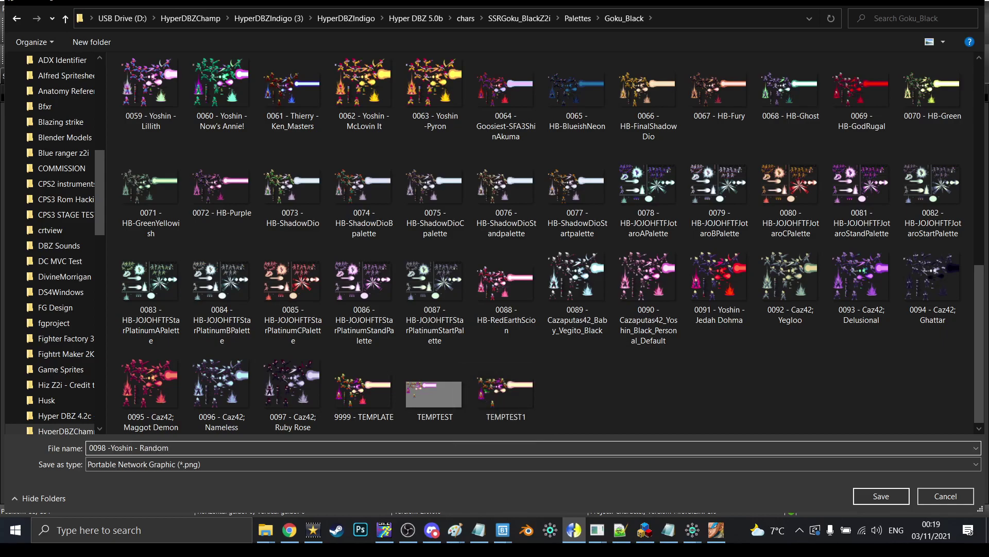
pyautogui.press('Return')
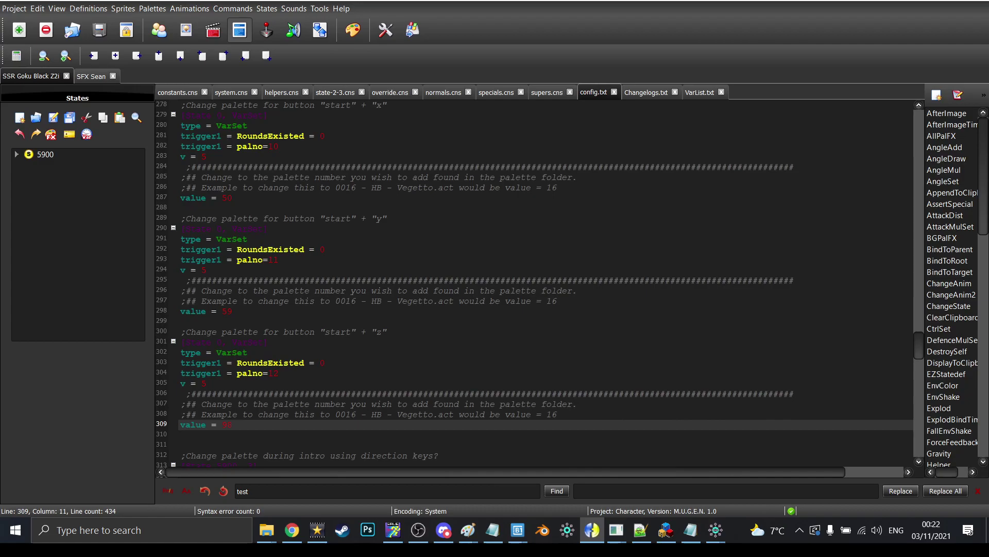
# Step: Review the button palette values, the intro palette-change option and the maximum palette amount setting in config.txt
pyautogui.scroll(-5, 536, 284)
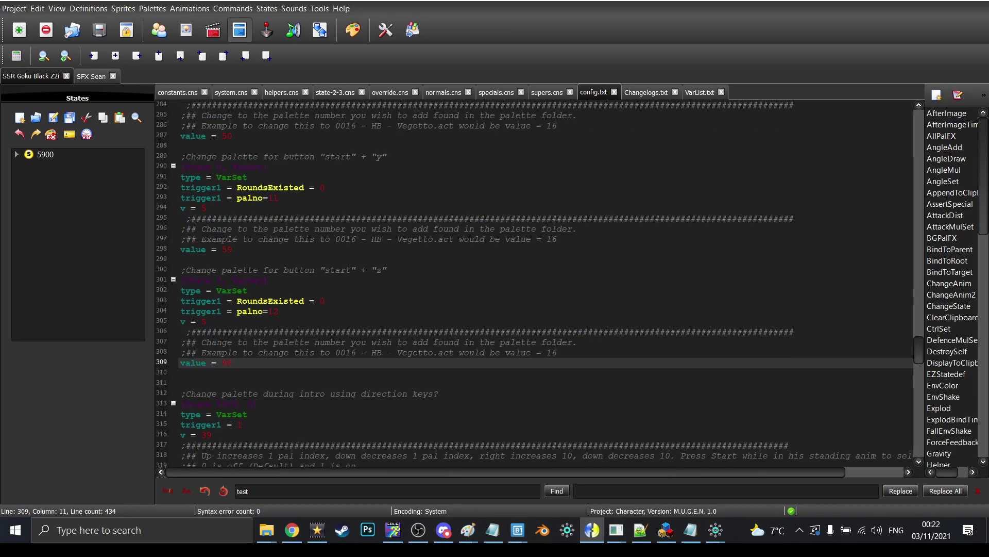
pyautogui.scroll(5, 536, 283)
pyautogui.scroll(-7, 536, 284)
pyautogui.scroll(-2, 535, 283)
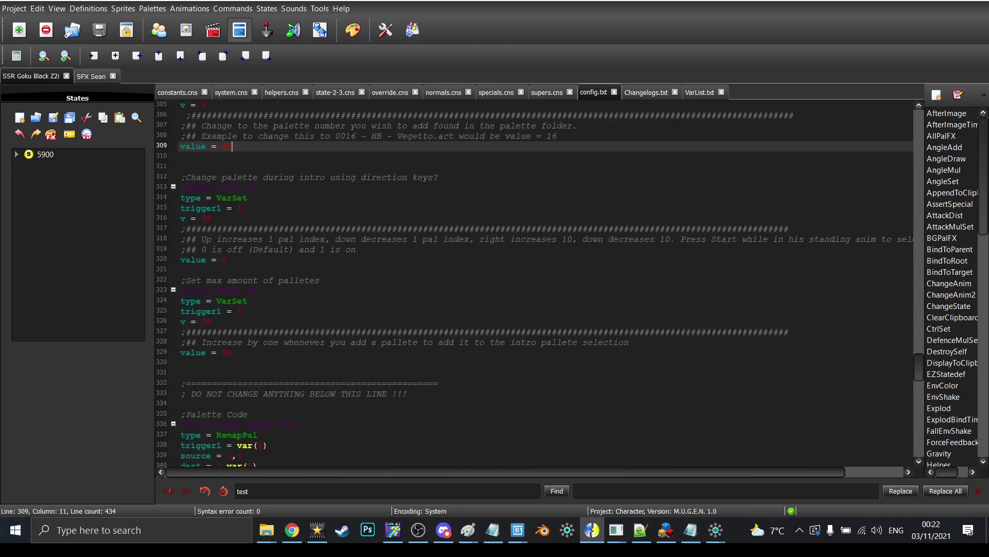